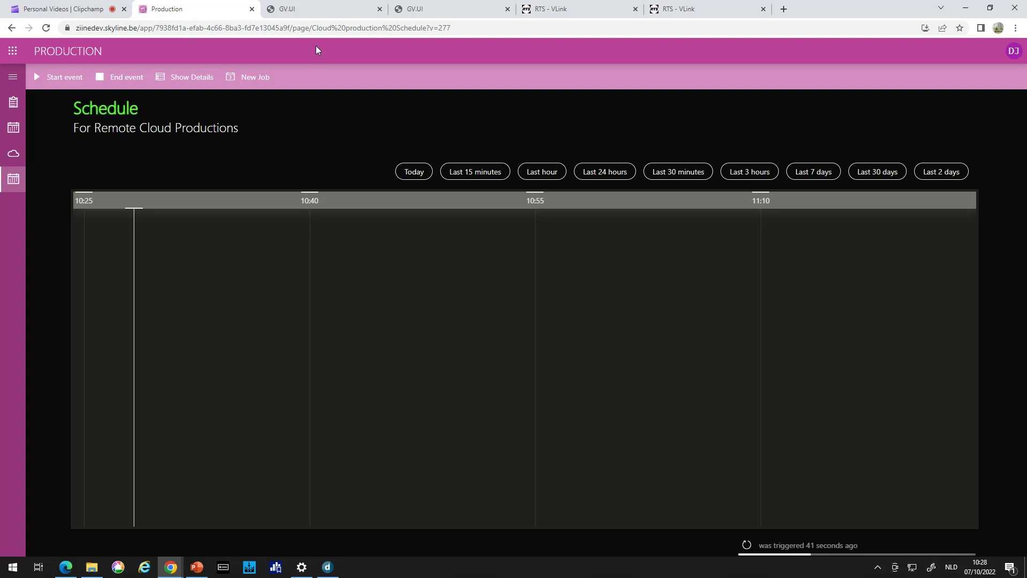
Look over the GV resource manager, the master control layout and the RTS VLink control panel, then return to the Production schedule
click(335, 7)
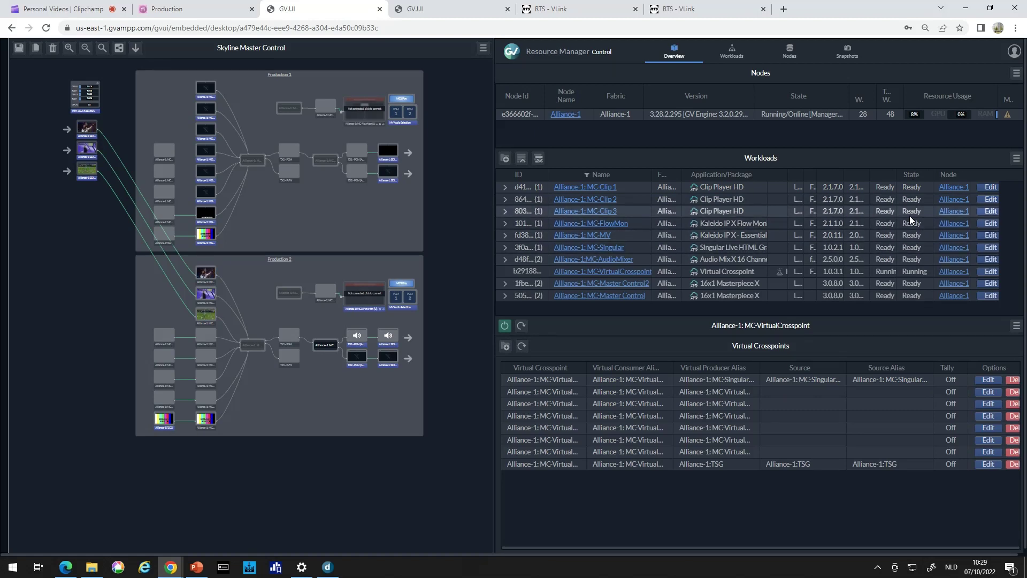
click(420, 16)
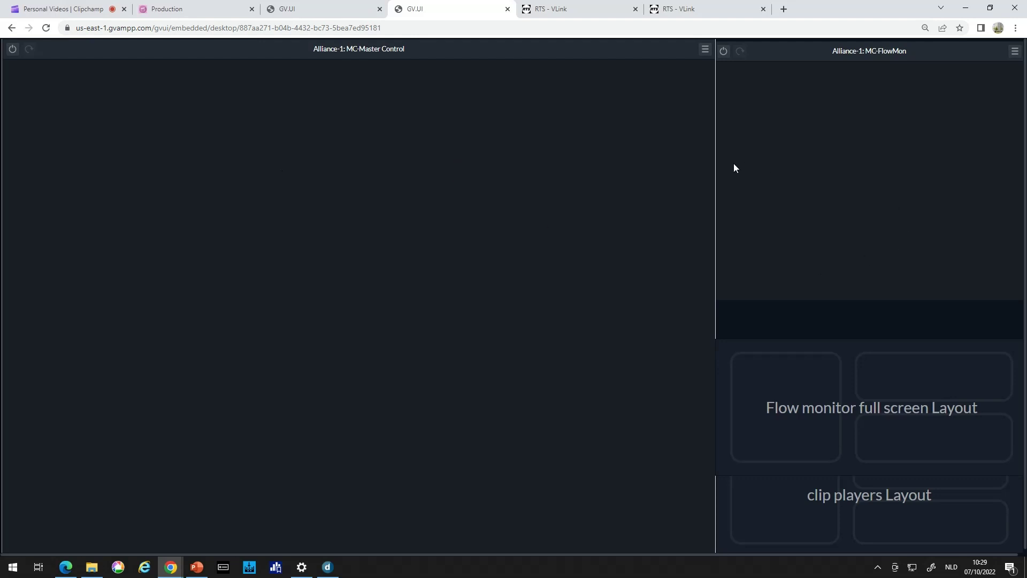
click(325, 9)
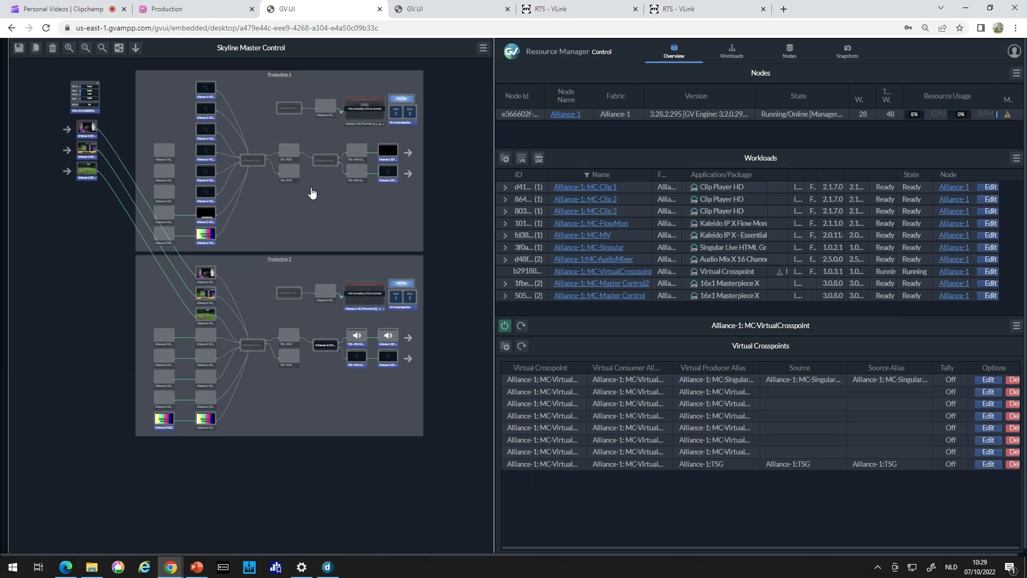
click(543, 14)
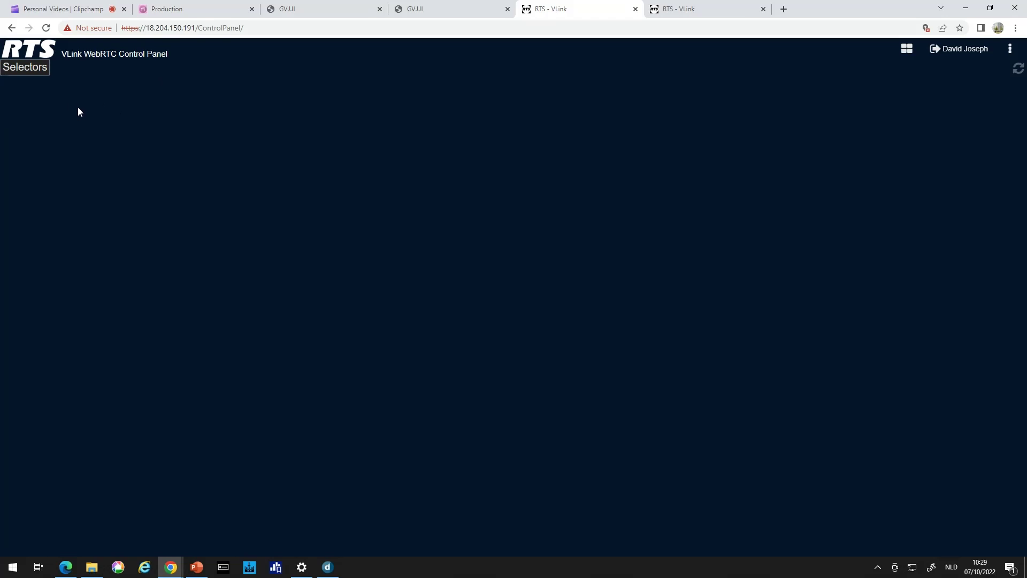
click(182, 16)
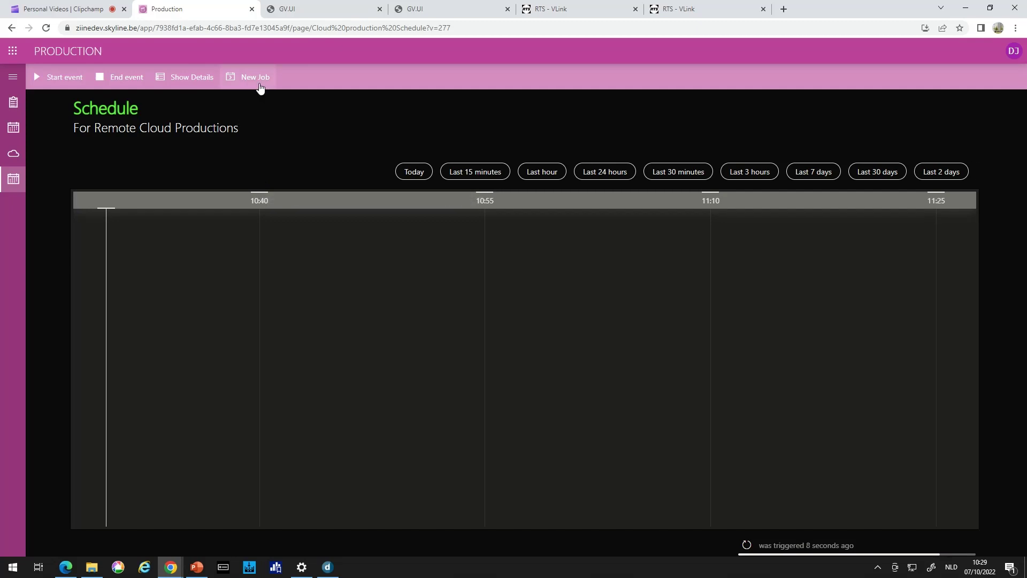
Start a new job named "England - Wales" for the event "FIFA WC 2022 - Qatar - Final"
click(254, 78)
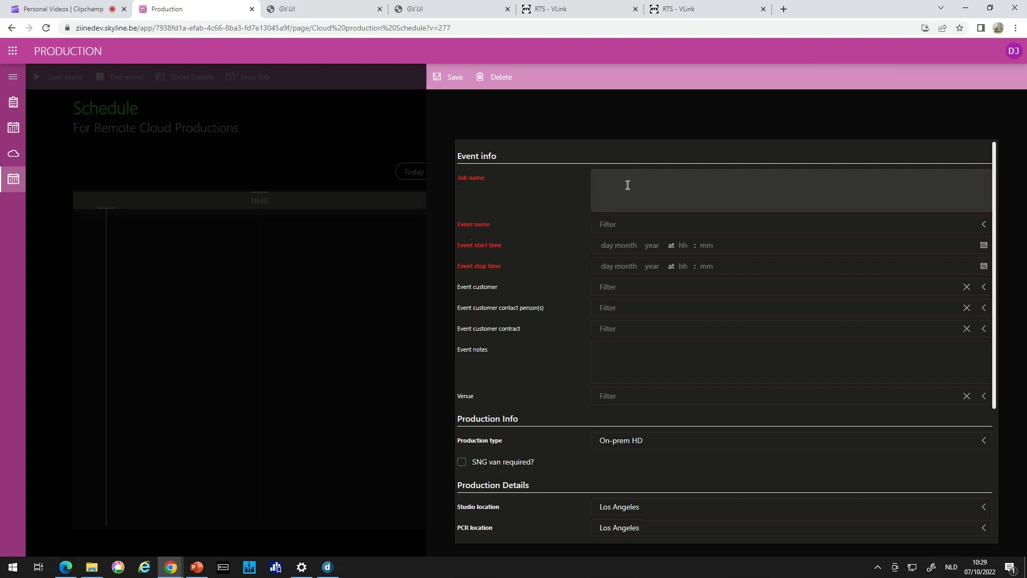
click(628, 185)
text(E)
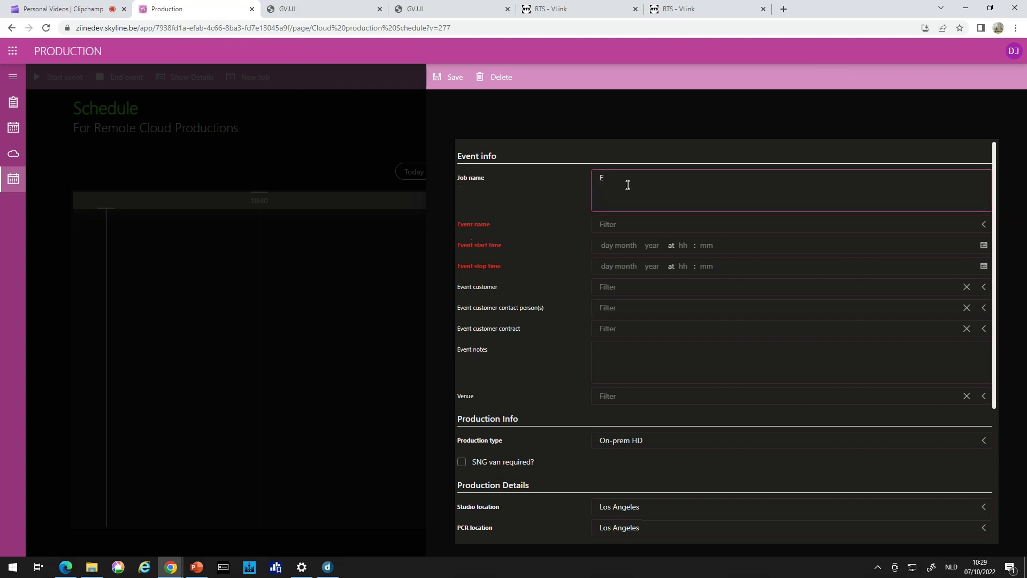
text(nglo)
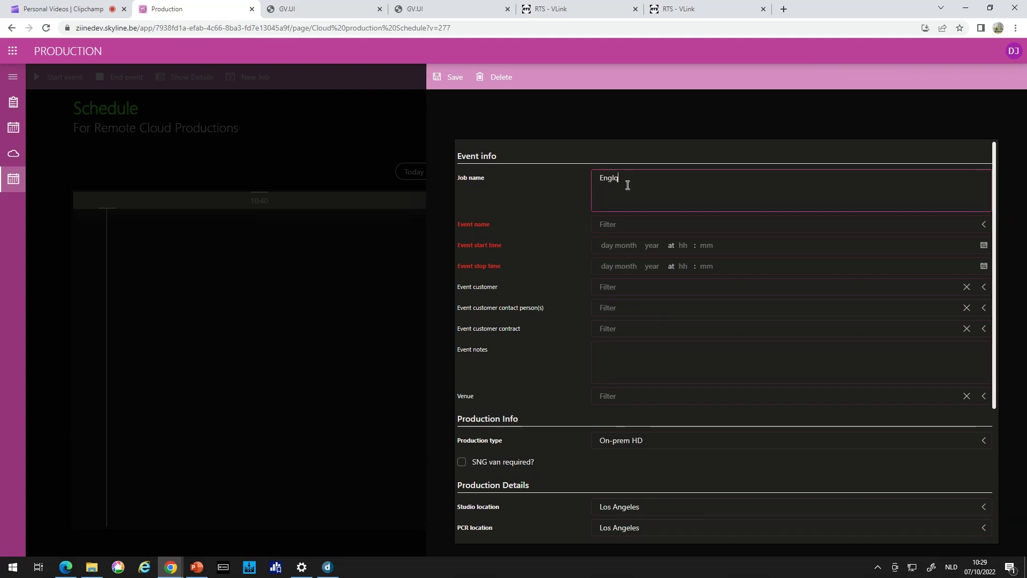
text(nd)
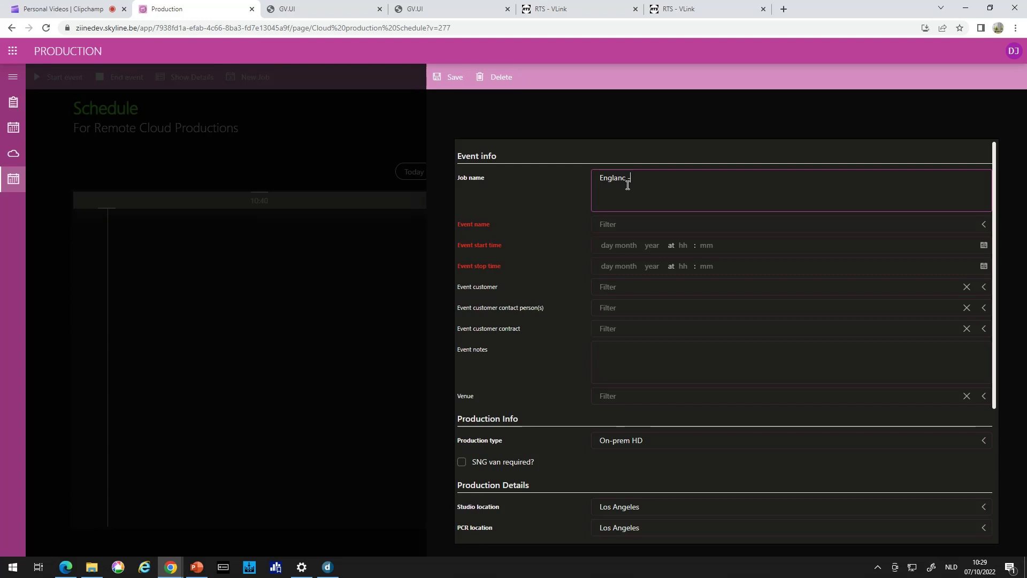
text( - Wales)
click(652, 224)
text(fi)
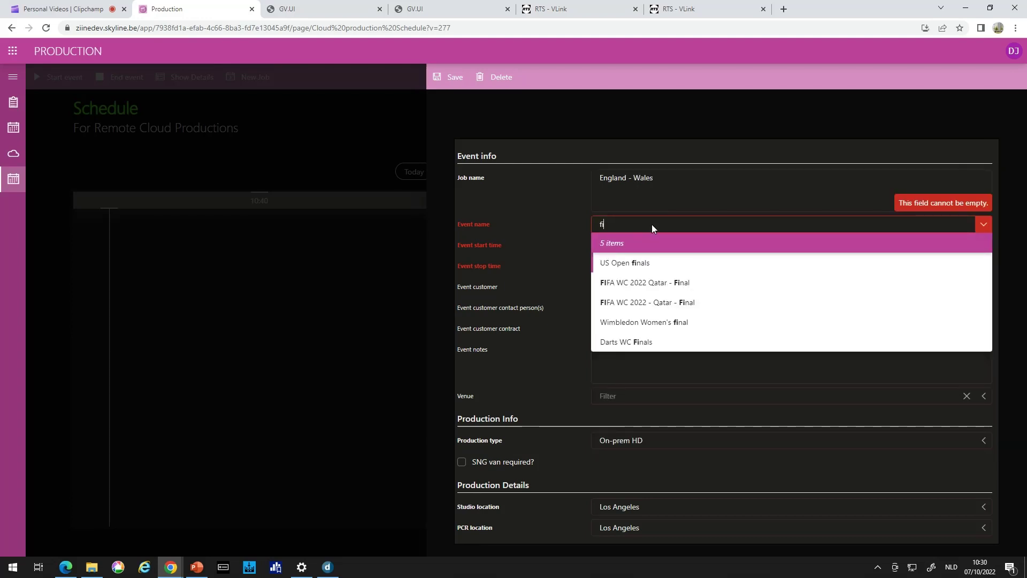
click(662, 302)
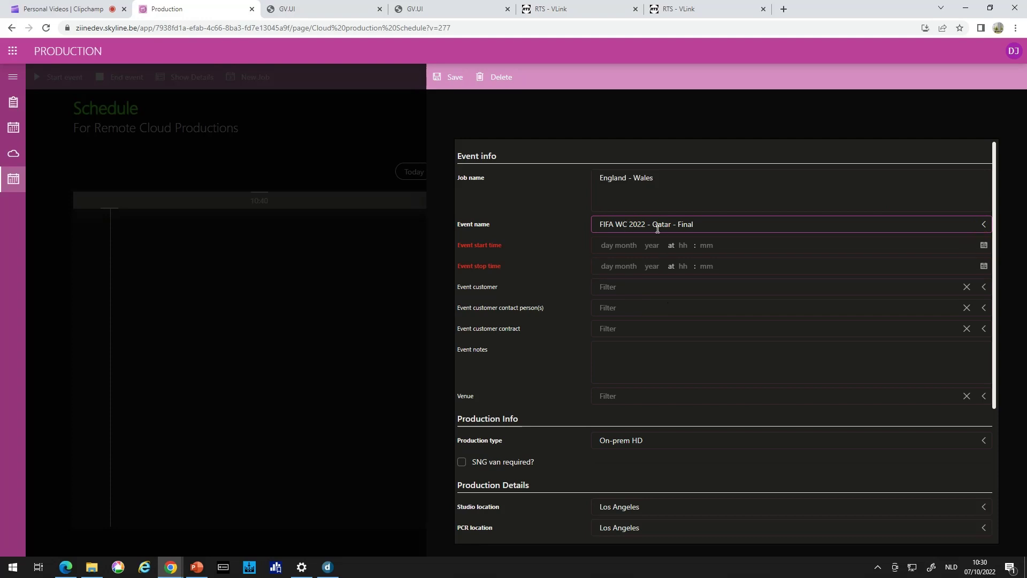
Set the event start time to 07 Oct 2022 at 10:45
click(984, 246)
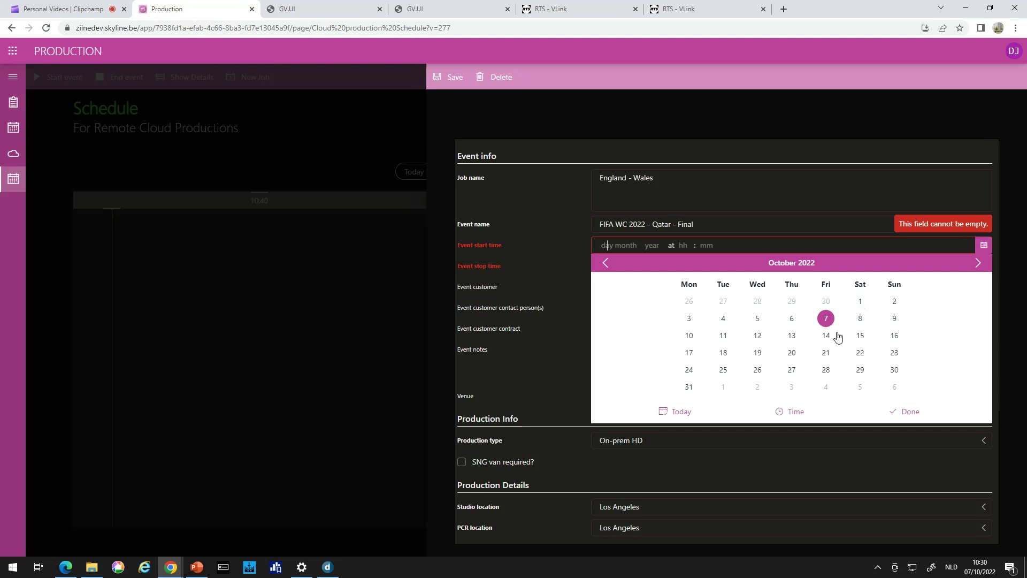
click(826, 318)
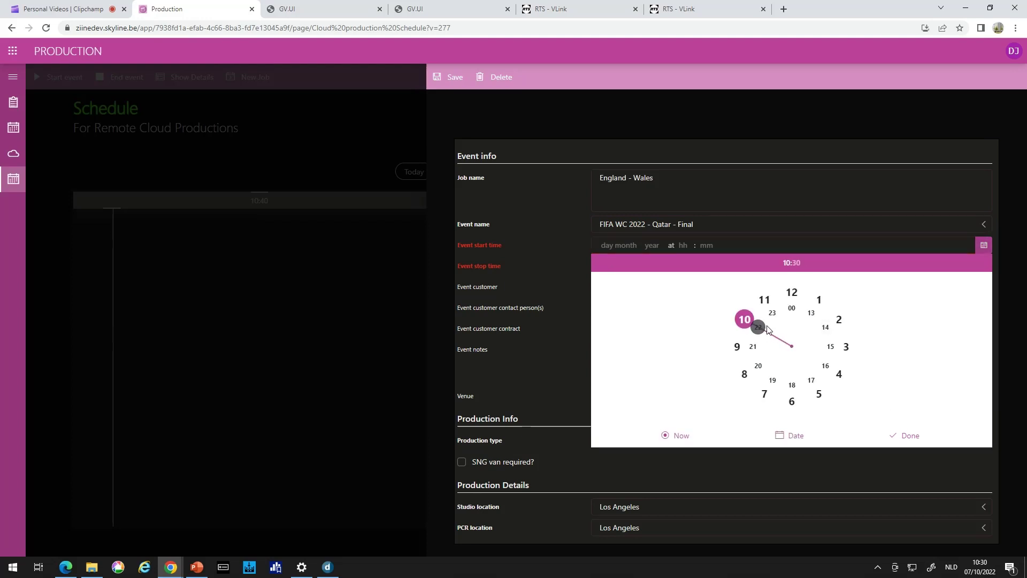
click(745, 322)
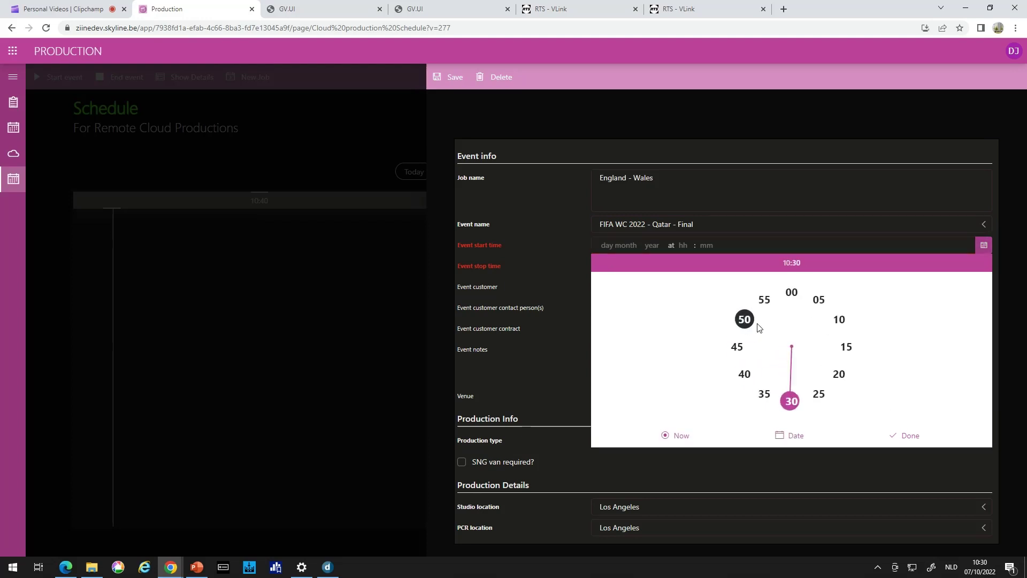
click(738, 348)
click(896, 436)
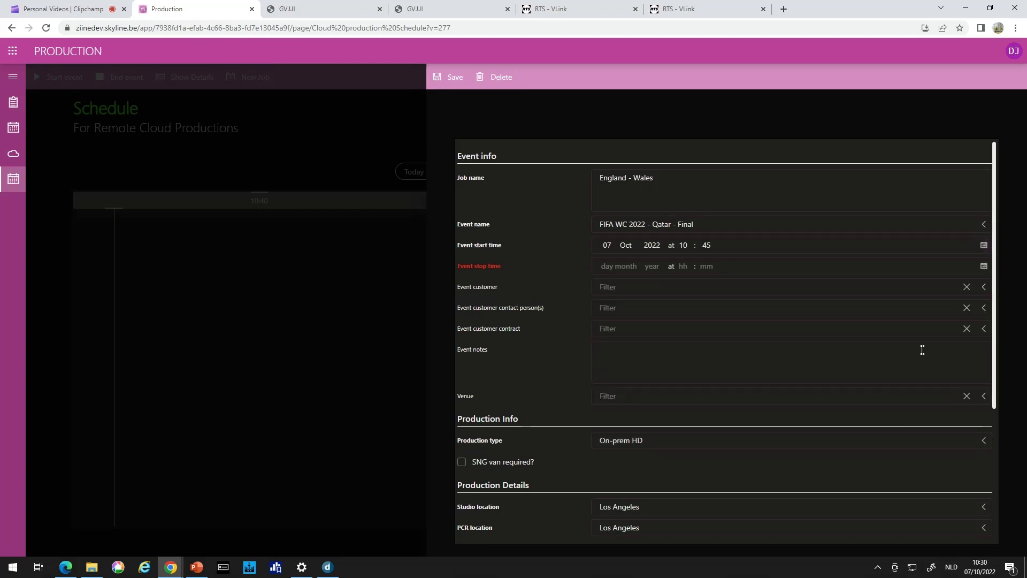
Set the event stop time to 07 Oct 2022 at 11:45
click(984, 266)
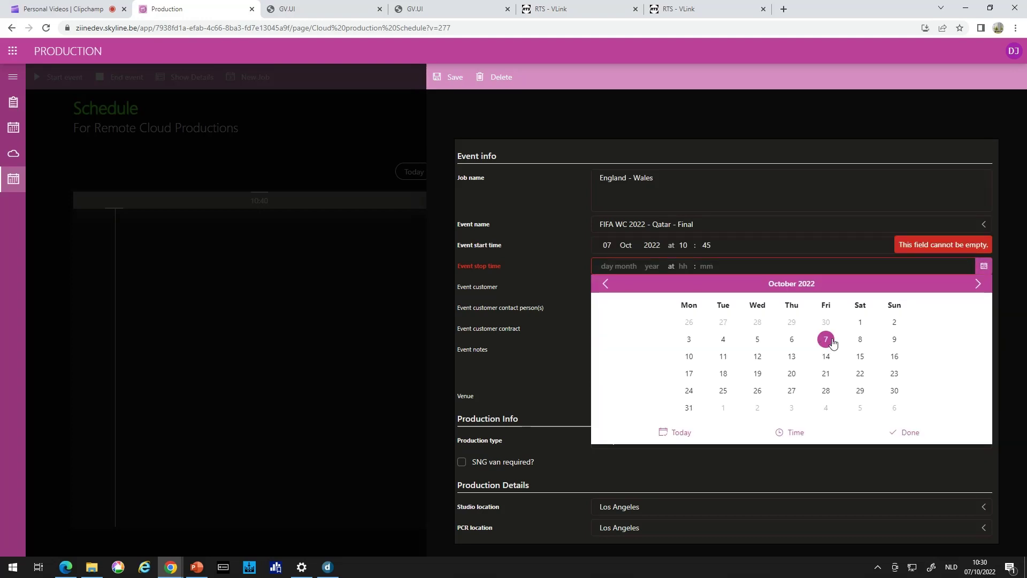
click(825, 339)
click(765, 321)
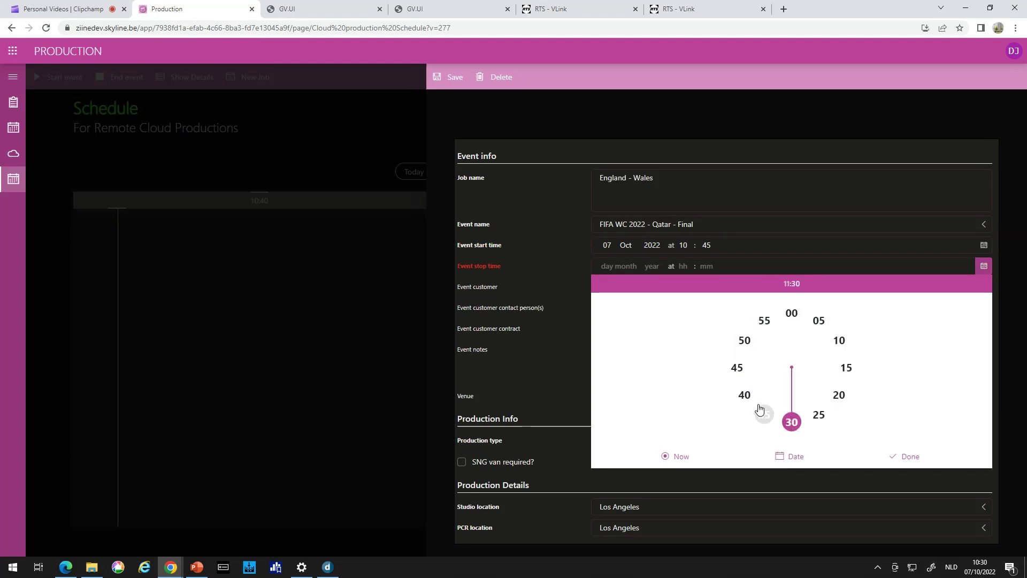
click(737, 367)
click(892, 455)
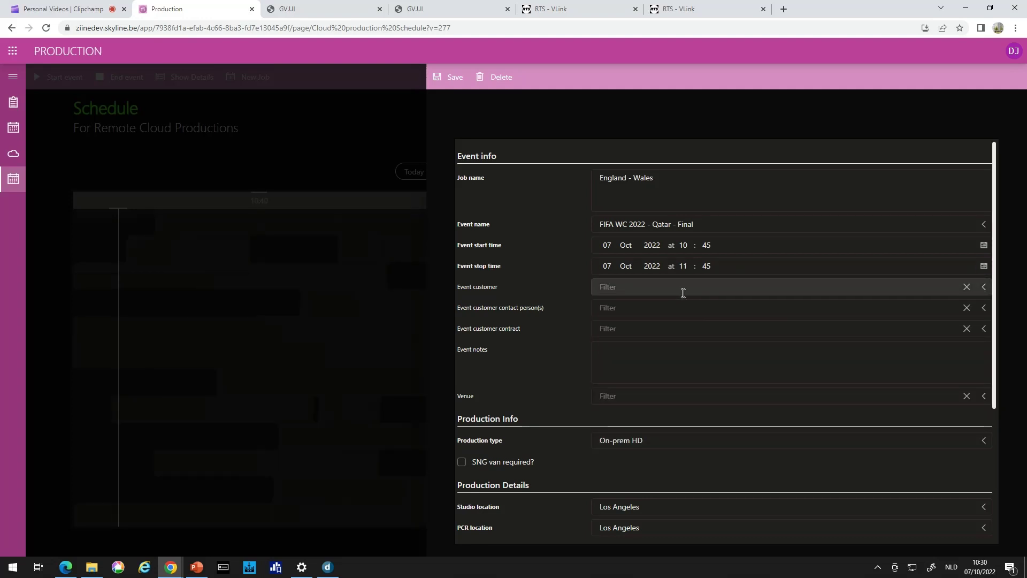
Set the production type to Remote Cloud Production (GV) and save the job
click(657, 439)
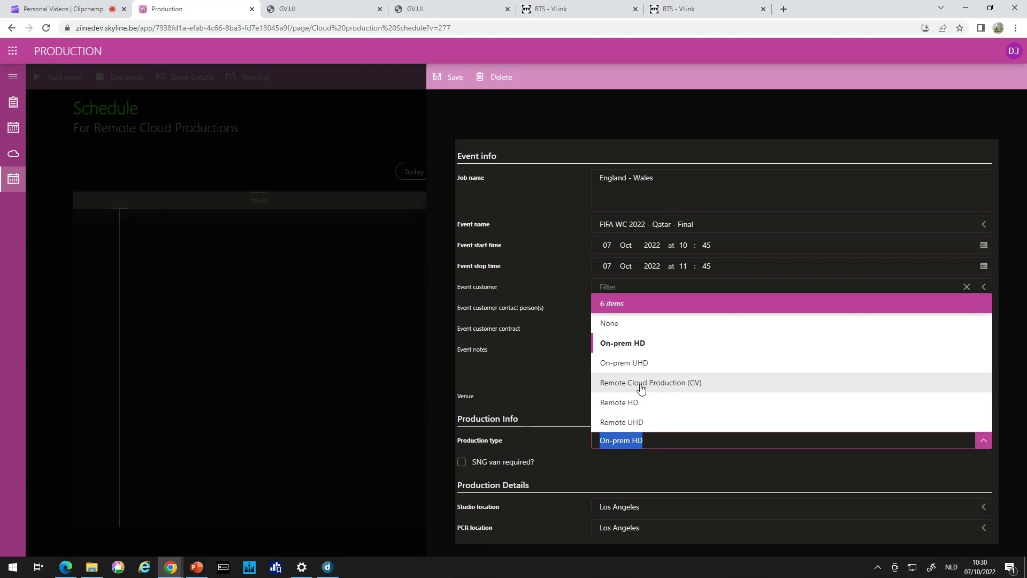
click(620, 384)
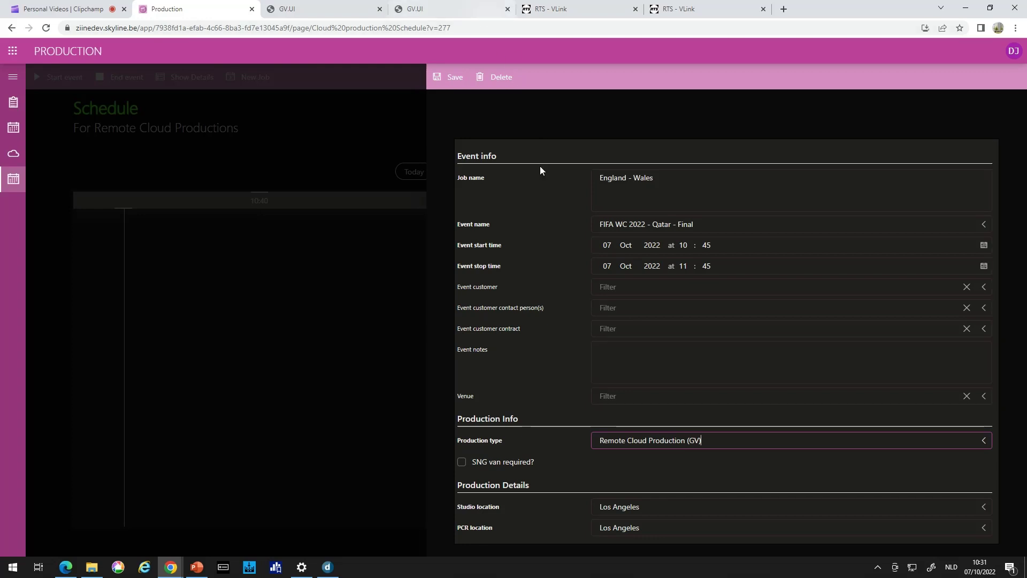
click(454, 78)
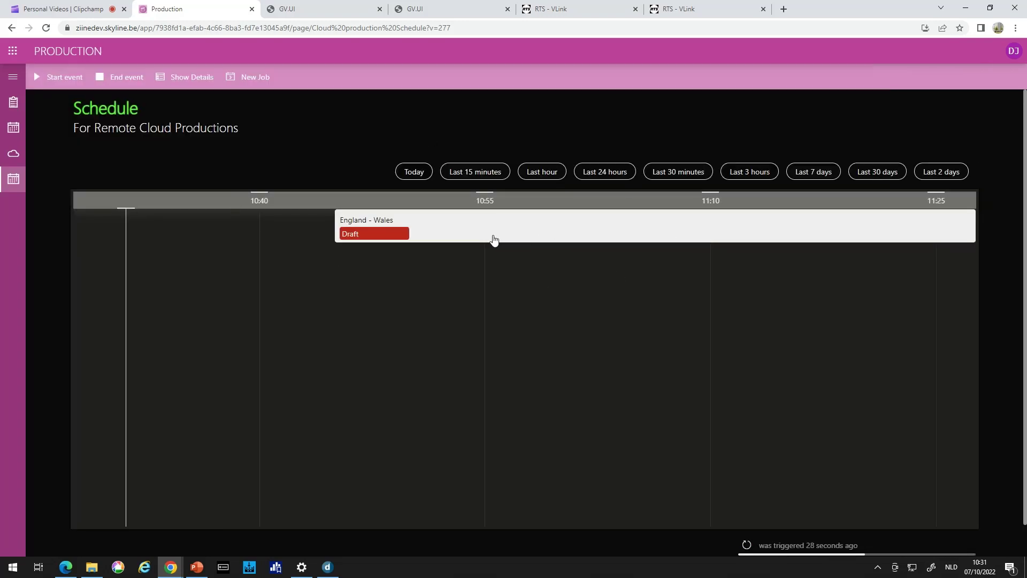
Open the details of the scheduled England - Wales job and start its resource selection
click(432, 234)
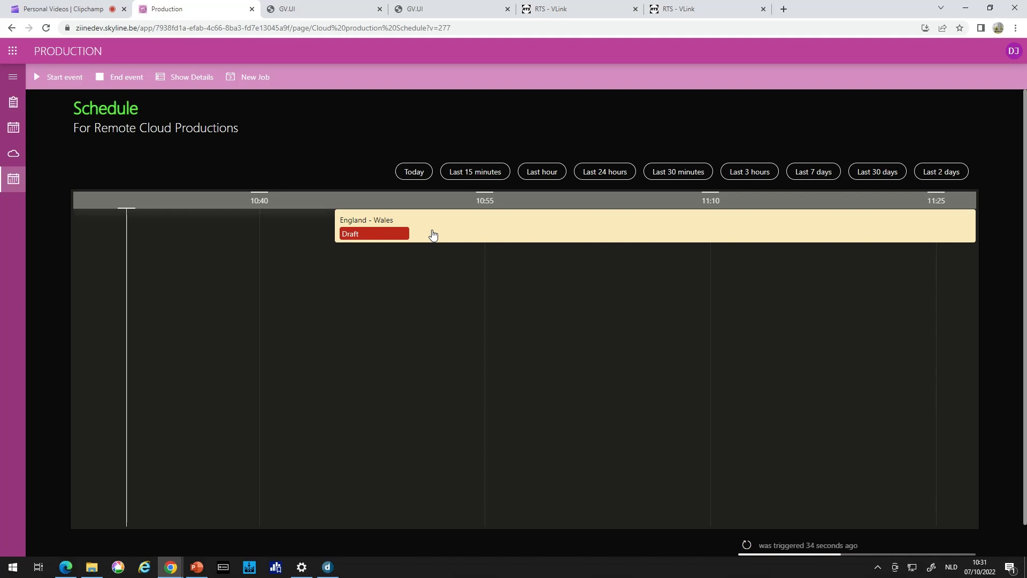
click(202, 81)
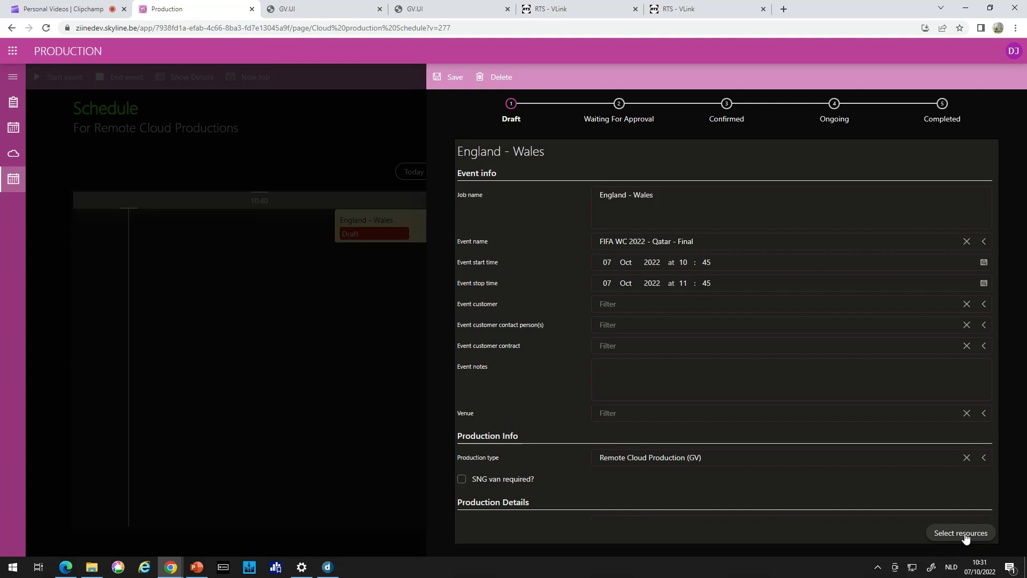
click(965, 534)
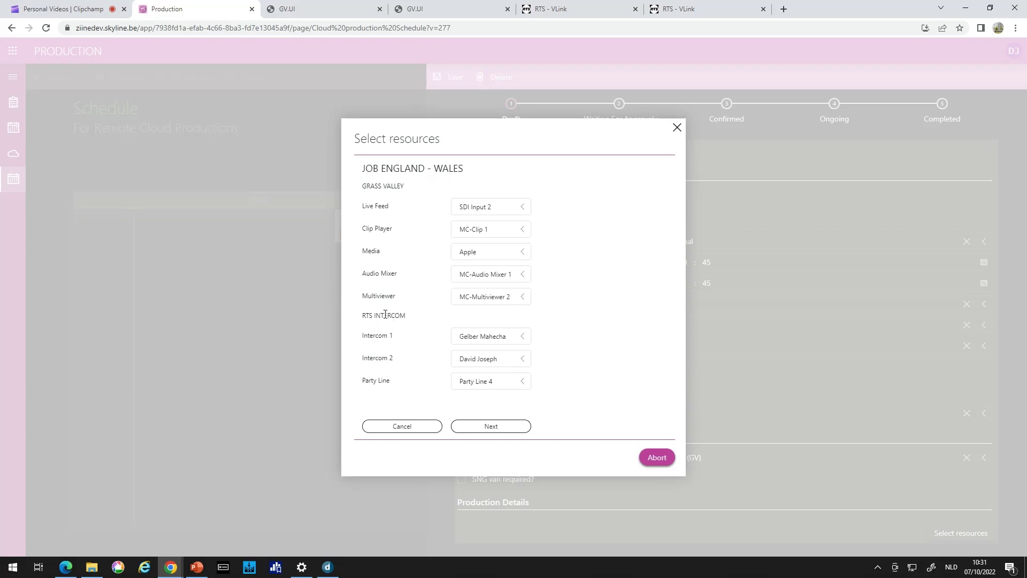
Assign SDI Input 3 as the live feed and MC-Multiviewer 1 as the multiviewer
click(477, 208)
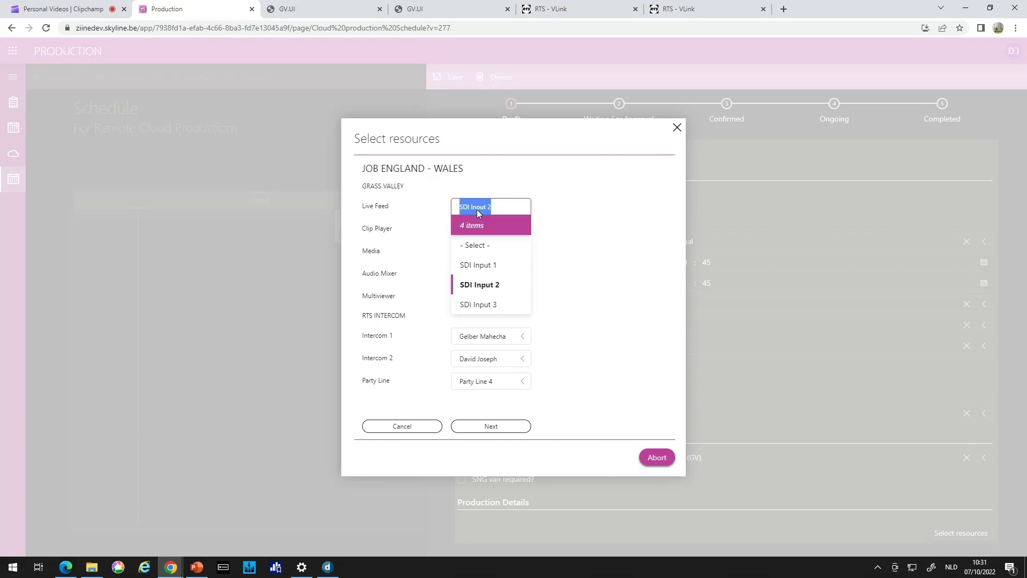
click(484, 304)
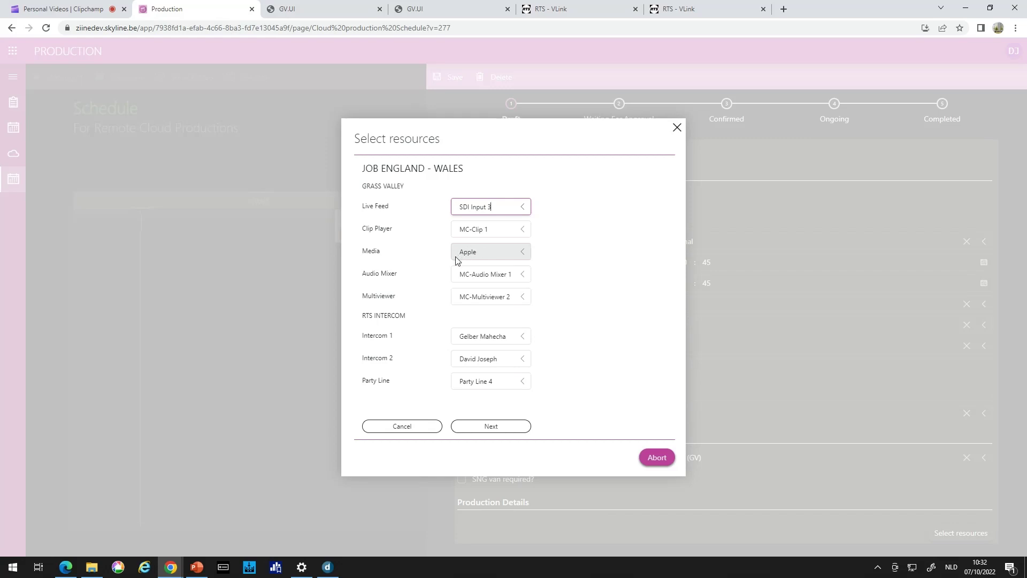
click(487, 297)
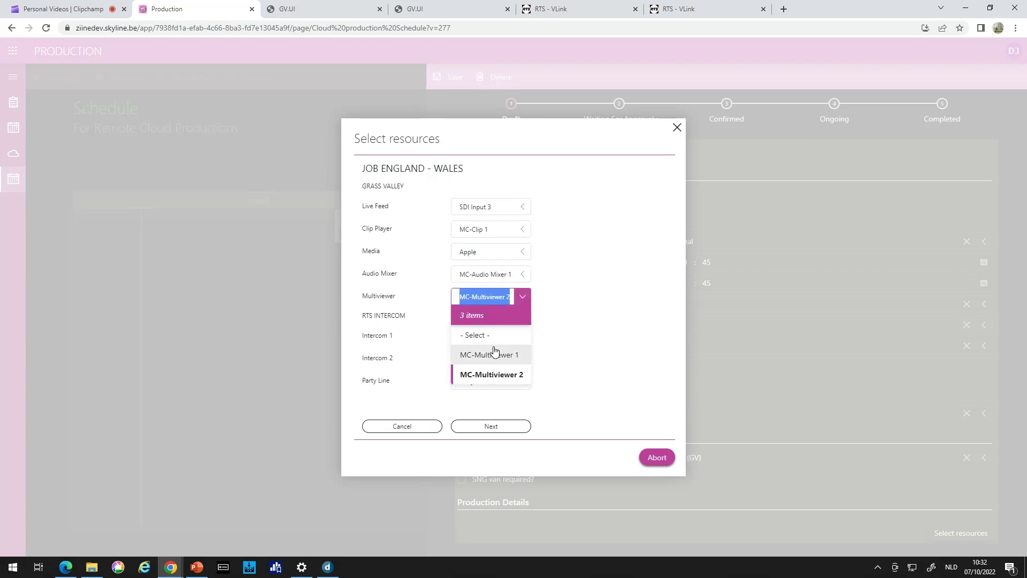
click(491, 355)
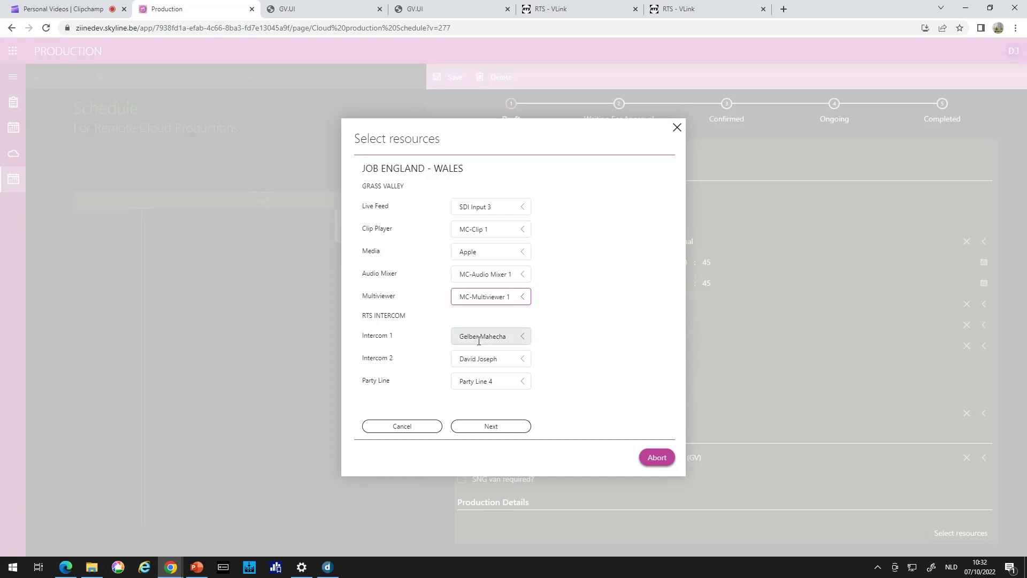
Keep the preselected intercom clients and party line, and confirm the equipment and the proposed human resources for the job
click(479, 341)
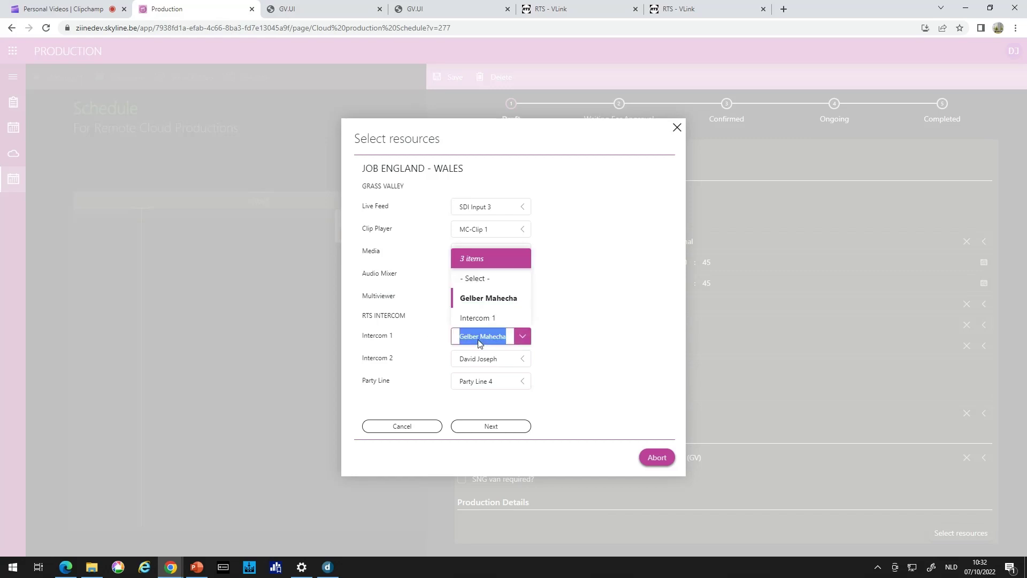
click(479, 342)
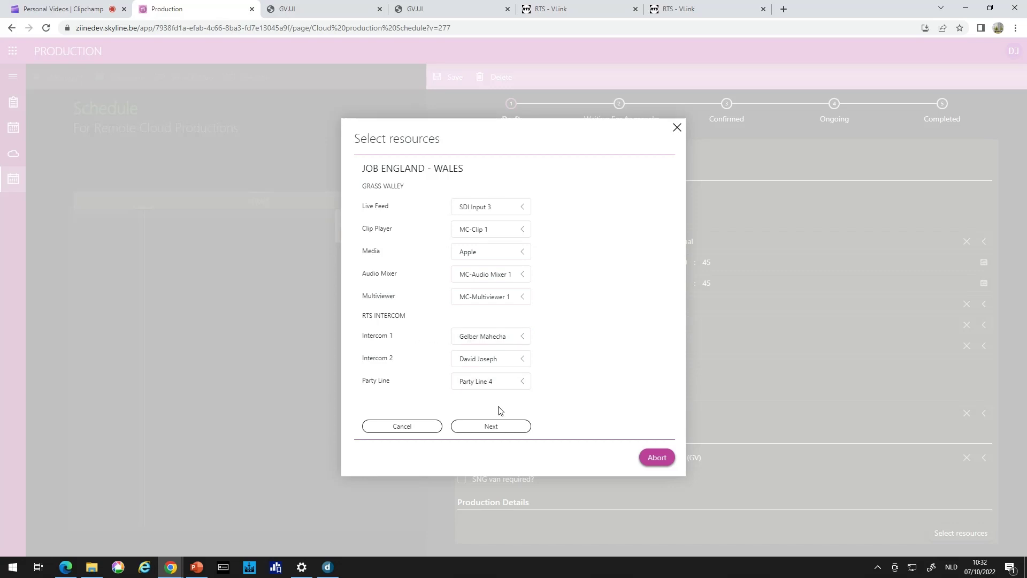
click(496, 425)
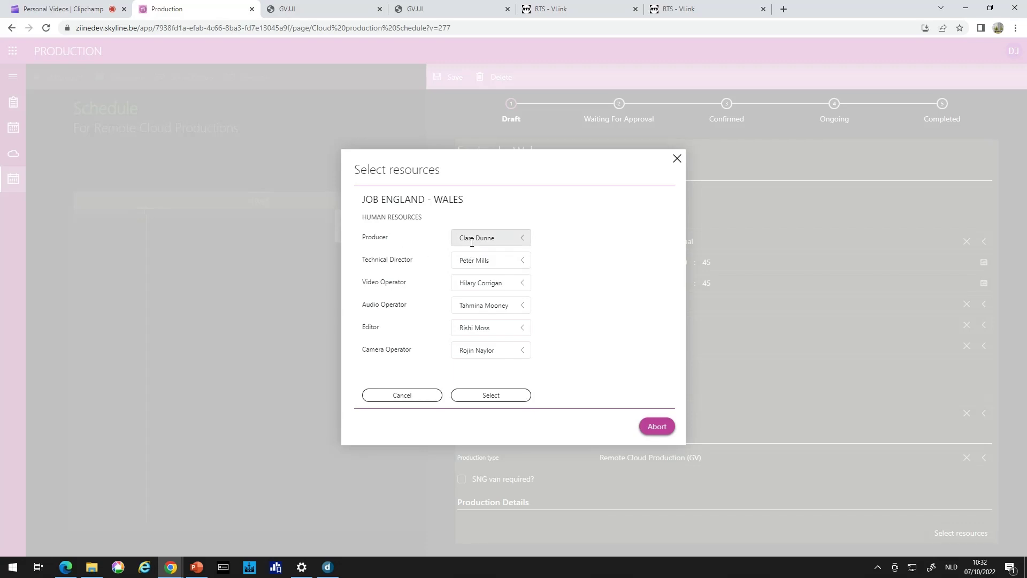
click(505, 397)
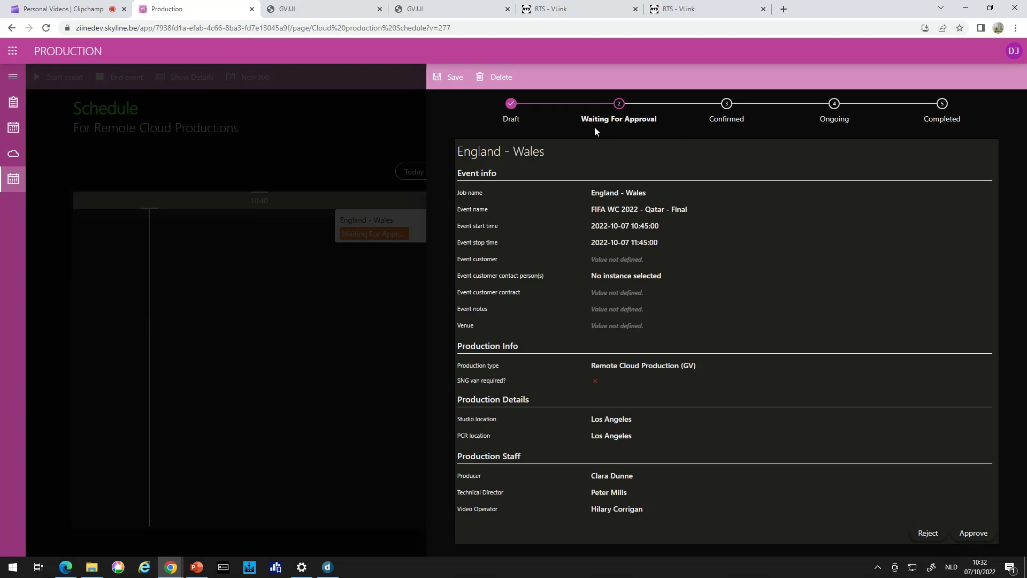
Review the production staff and production equipment assigned to the England - Wales job
scroll(676, 331, down, 5)
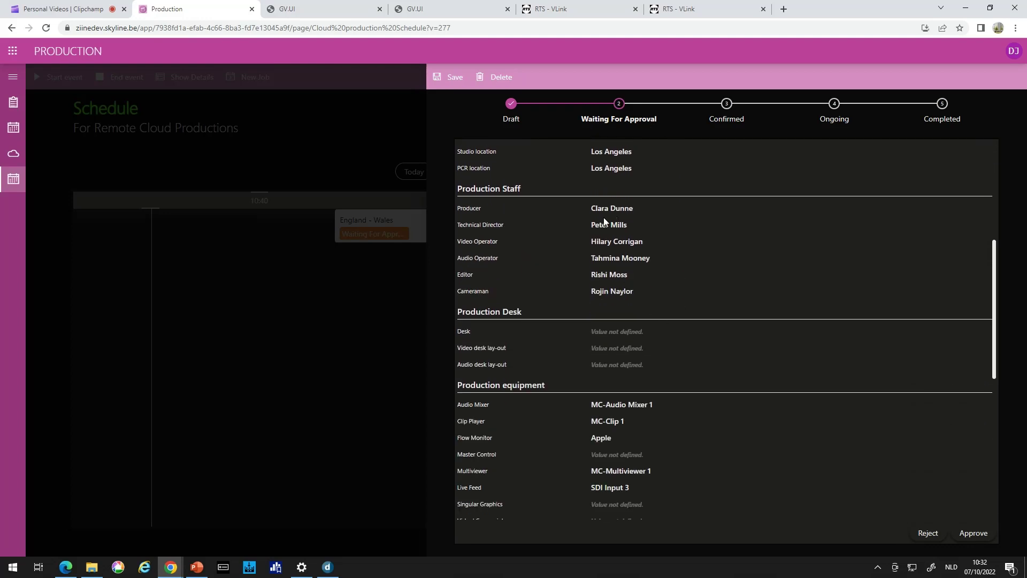
scroll(571, 274, up, 2)
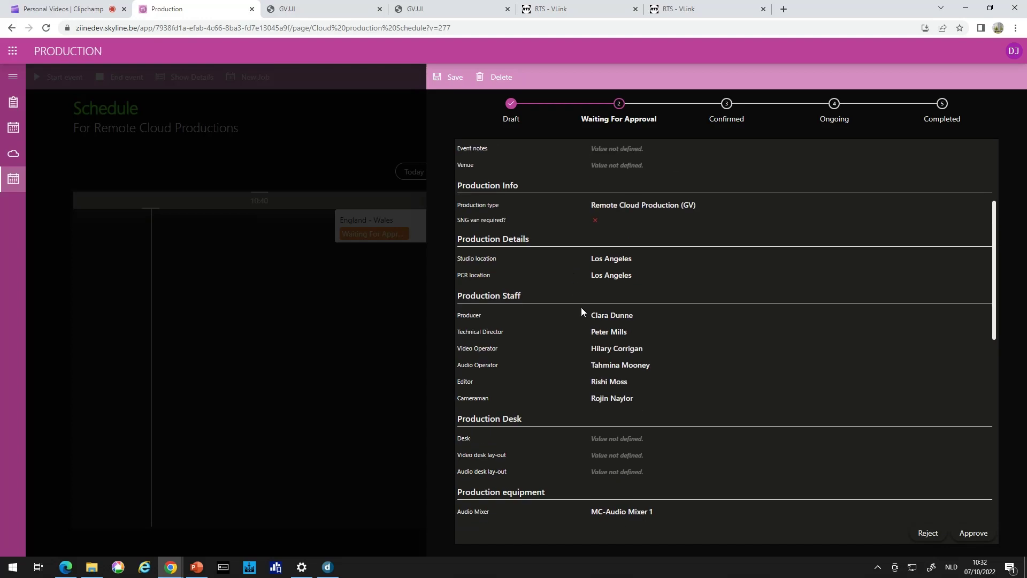
scroll(581, 307, down, 4)
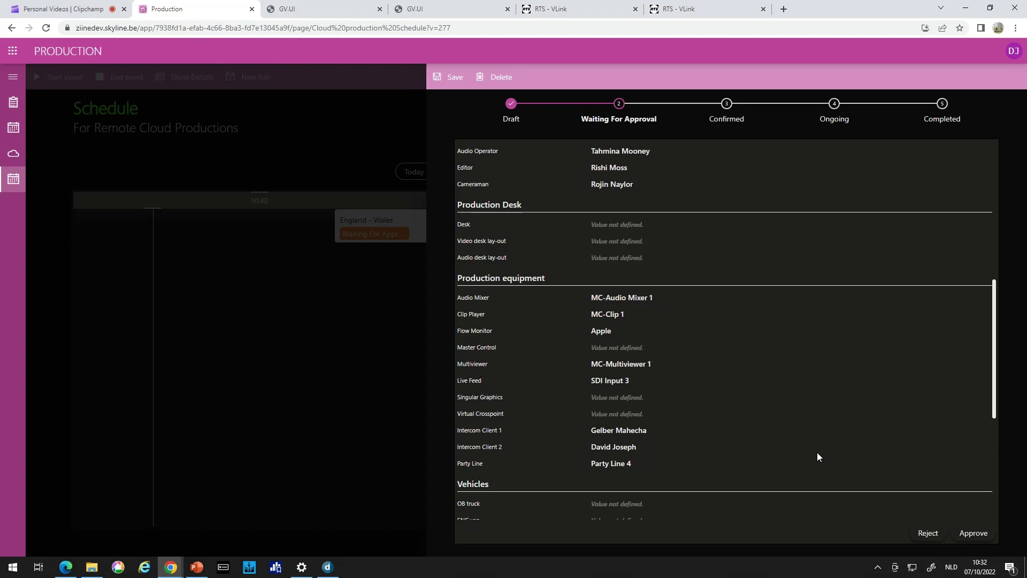
Approve the England - Wales job, close its details and refresh the production schedule
click(975, 535)
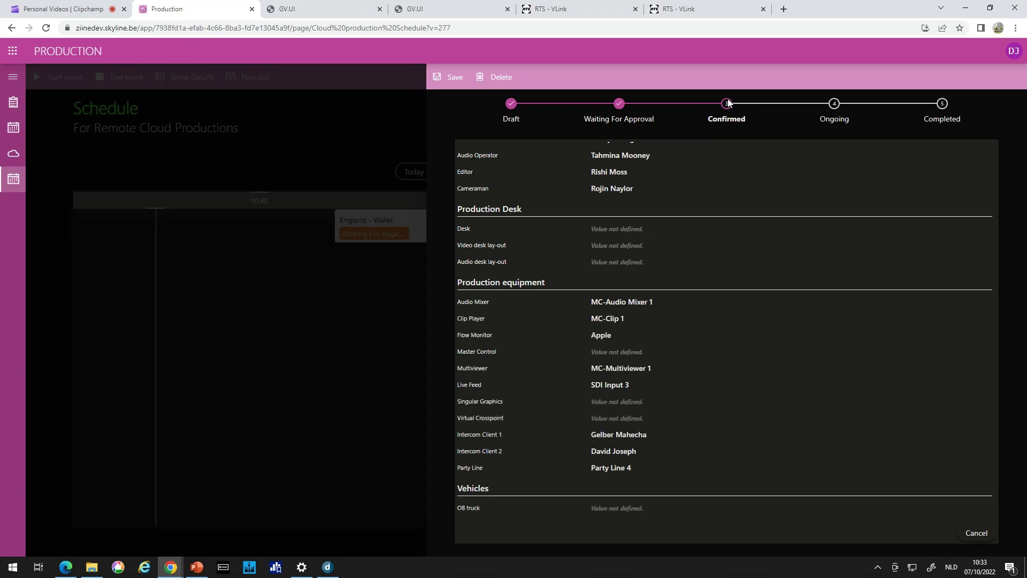
click(318, 281)
click(746, 544)
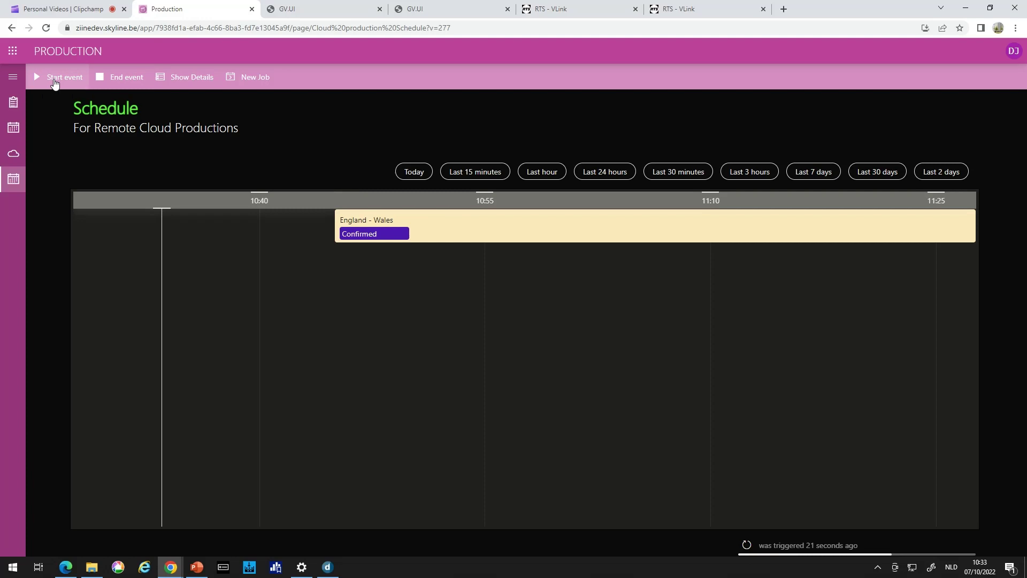
Start the England - Wales event and check its Production 1 routing and workloads in the Grass Valley Resource Manager
click(54, 81)
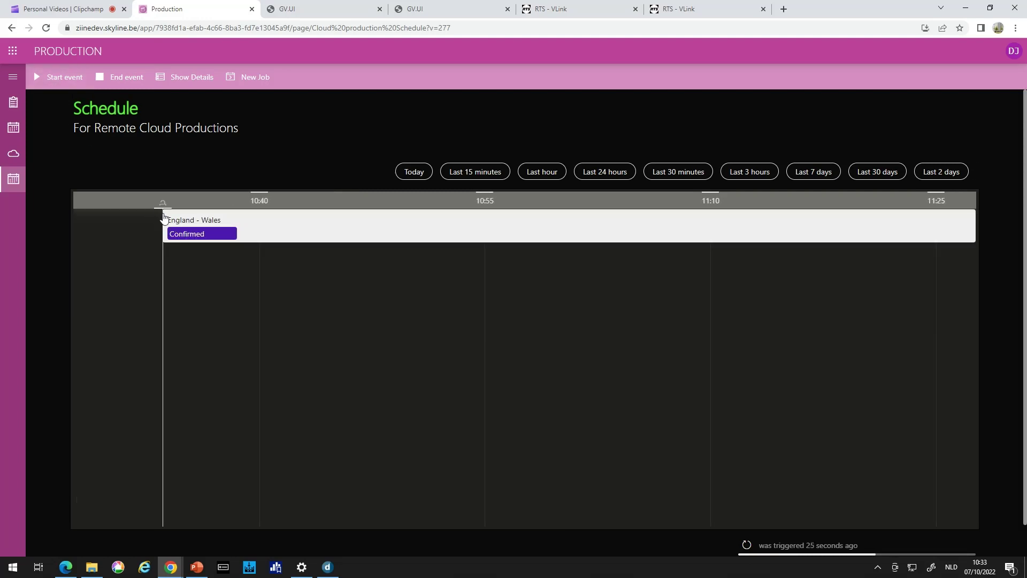
mouse_move(164, 219)
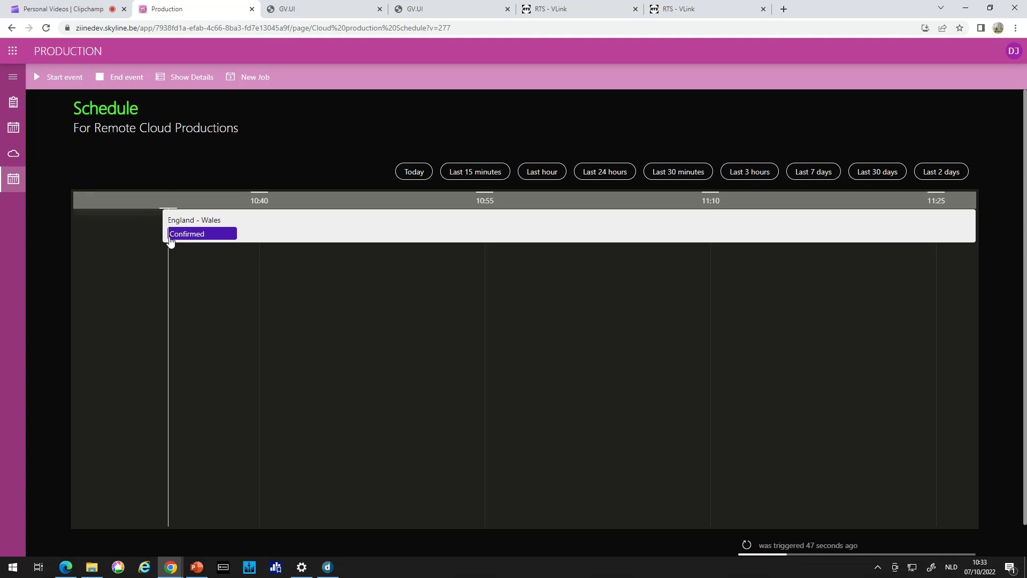
click(314, 10)
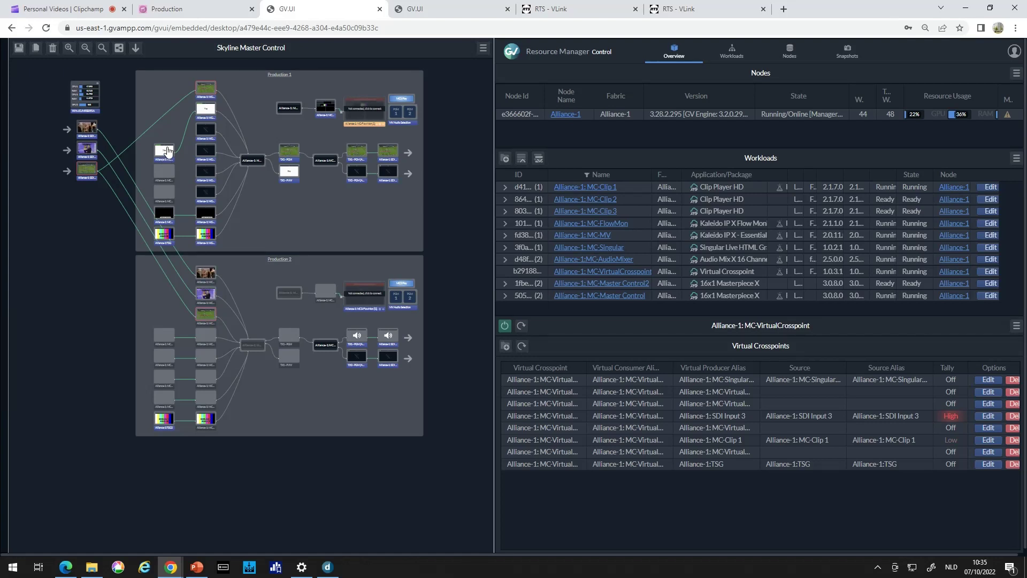
click(209, 11)
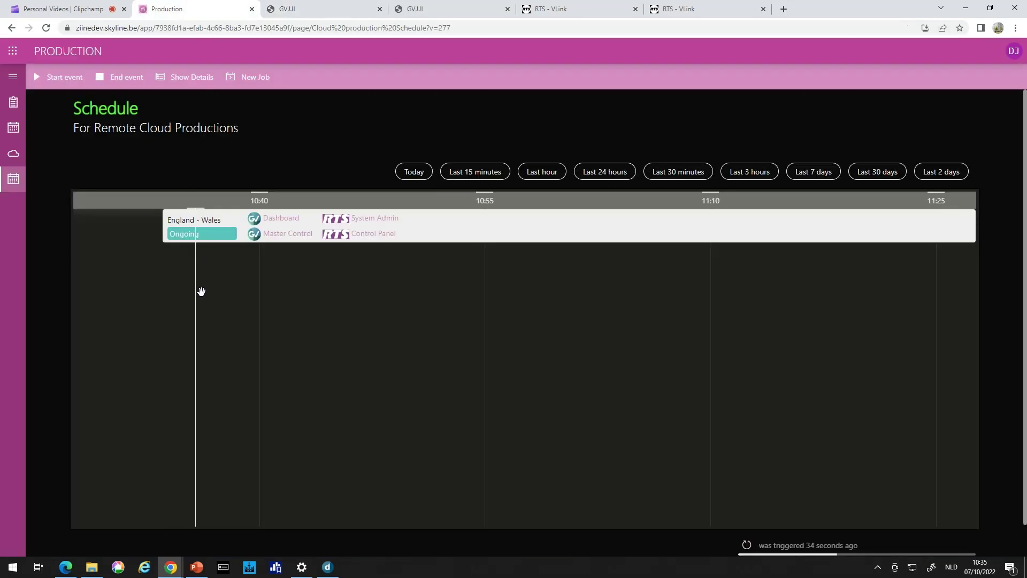
Open the job's Master Control and switch the program between SDI Input 3 and MC-Clip 1 with Cut and Auto transitions
click(275, 235)
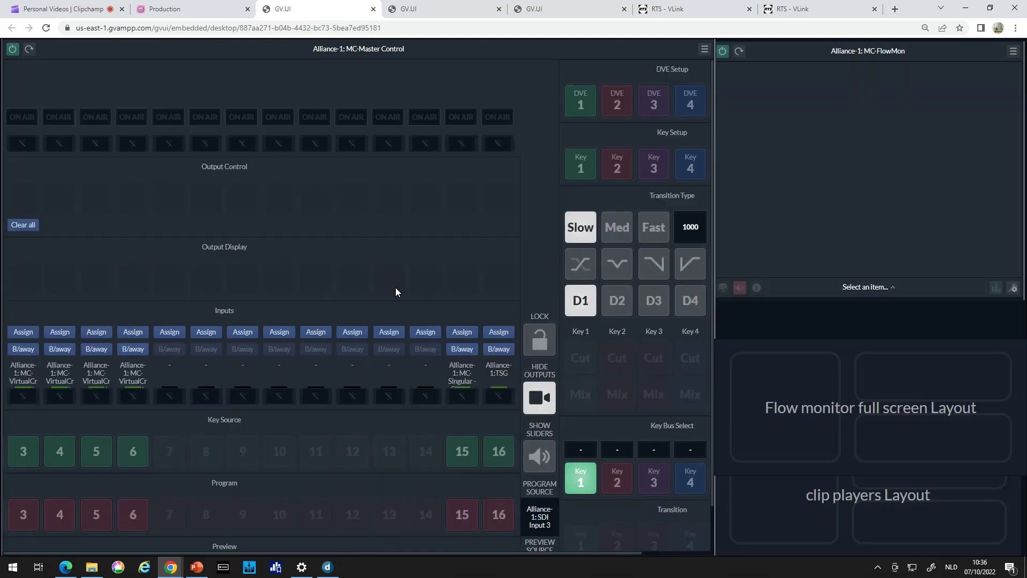
key(ctrl+minus)
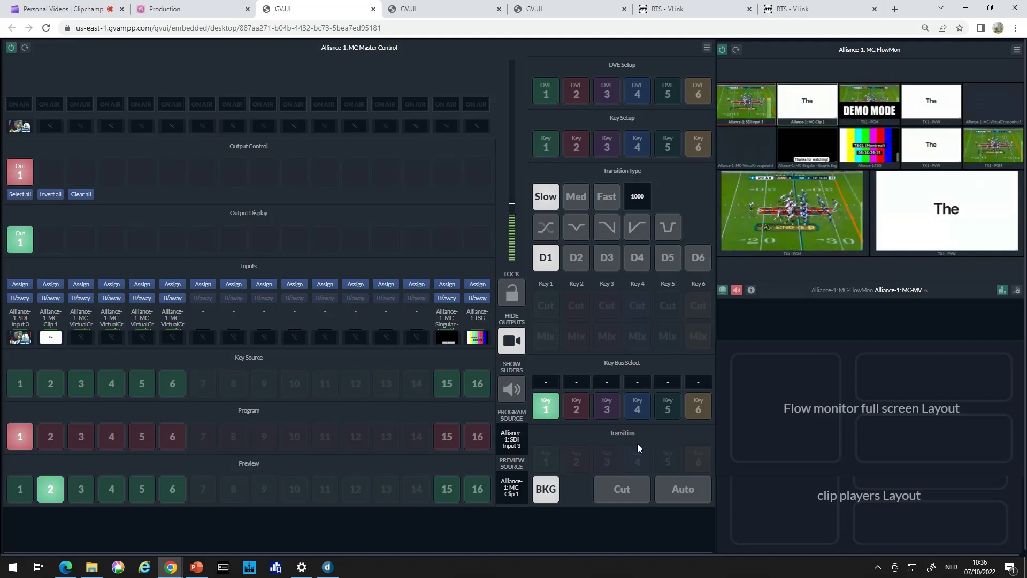
click(621, 493)
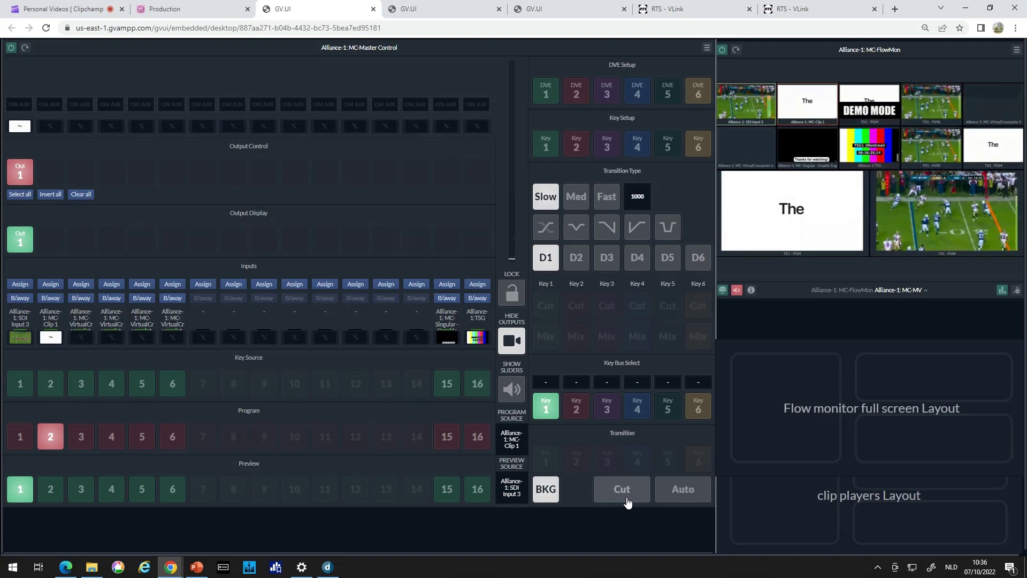
click(628, 502)
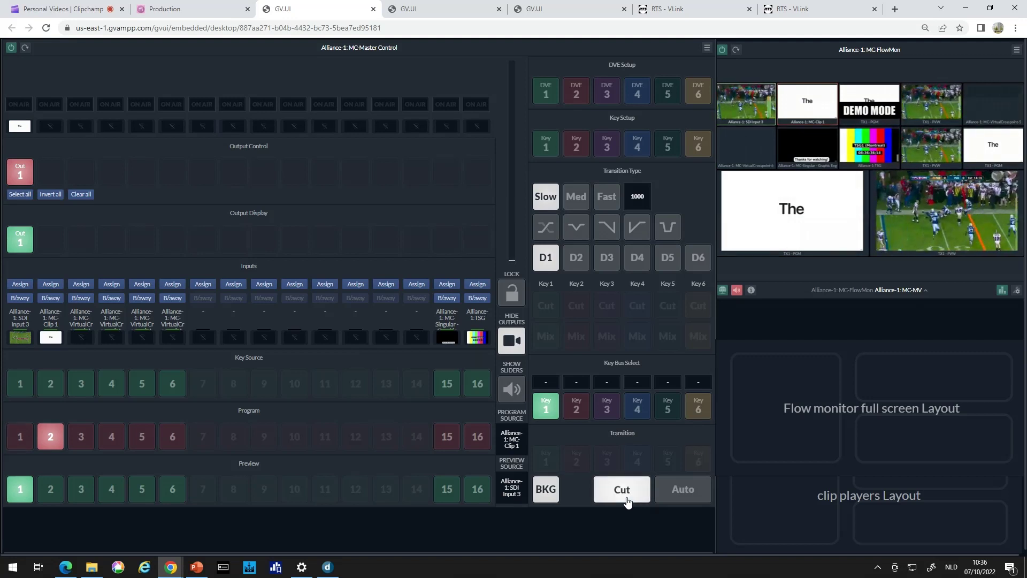
click(701, 497)
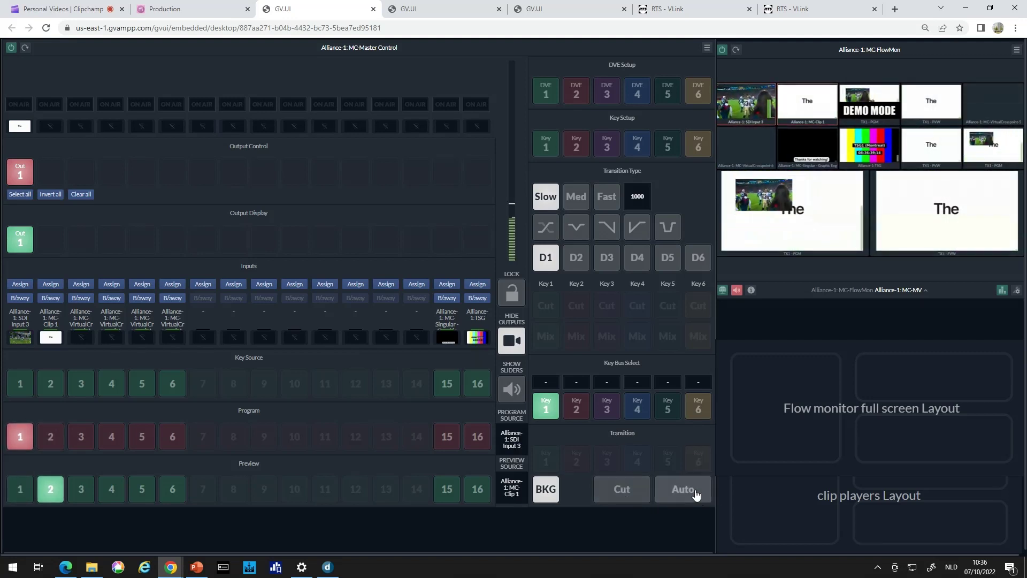
click(695, 492)
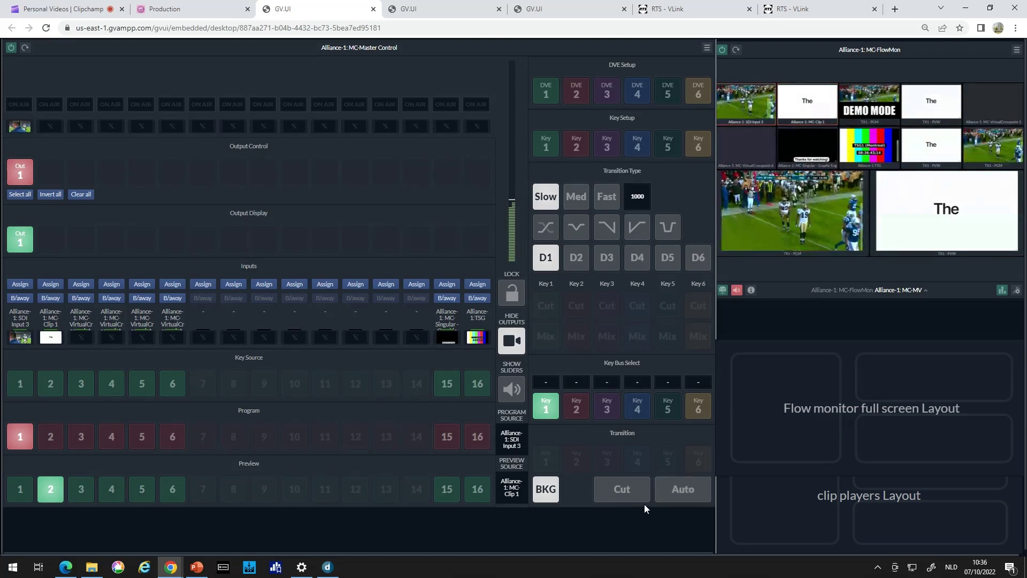
Switch to the RTS VLink control panel and refresh its selectors to check the job's intercom setup
click(660, 11)
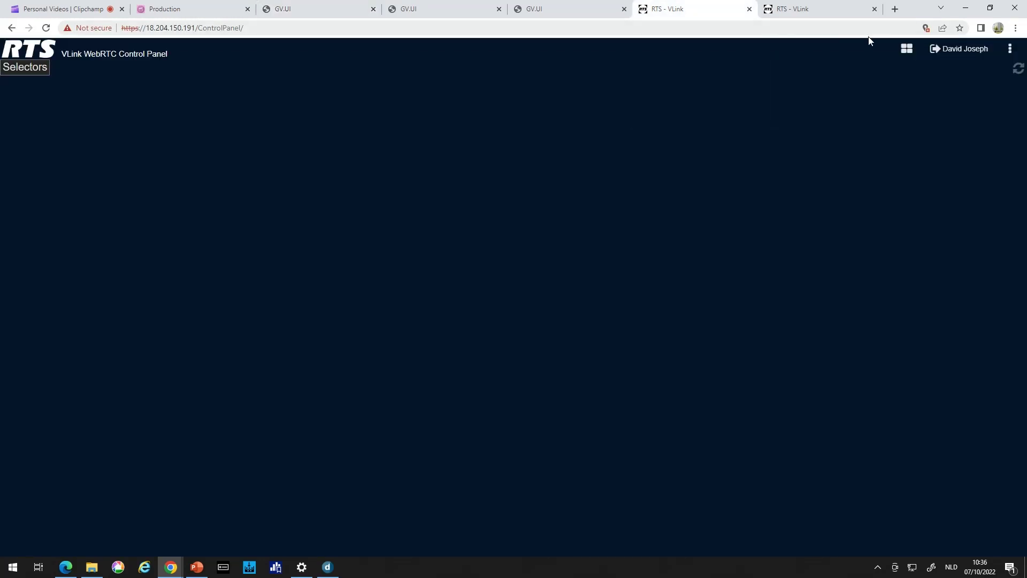
click(1015, 73)
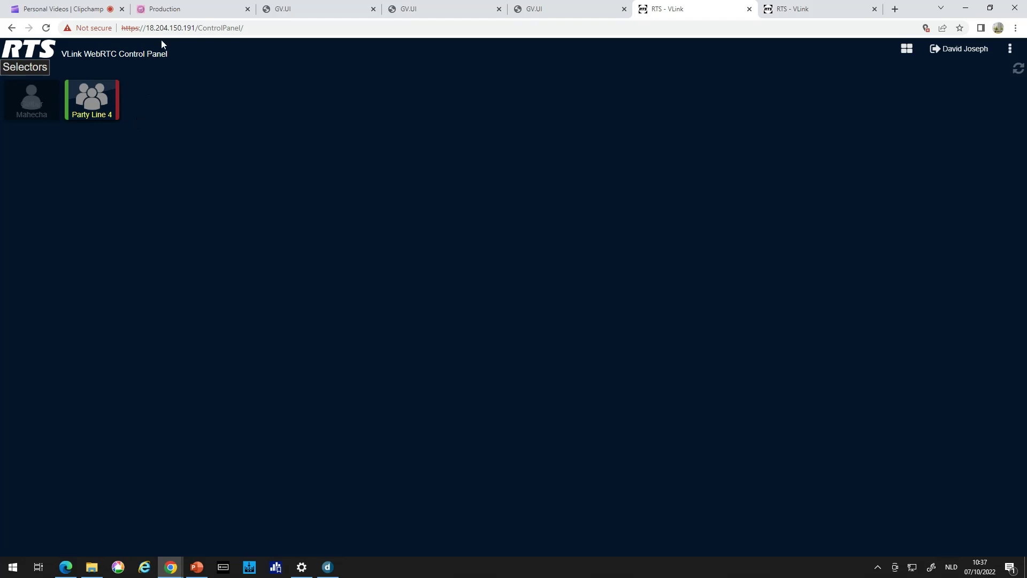
Return to the production schedule and end the ongoing England - Wales event
click(163, 9)
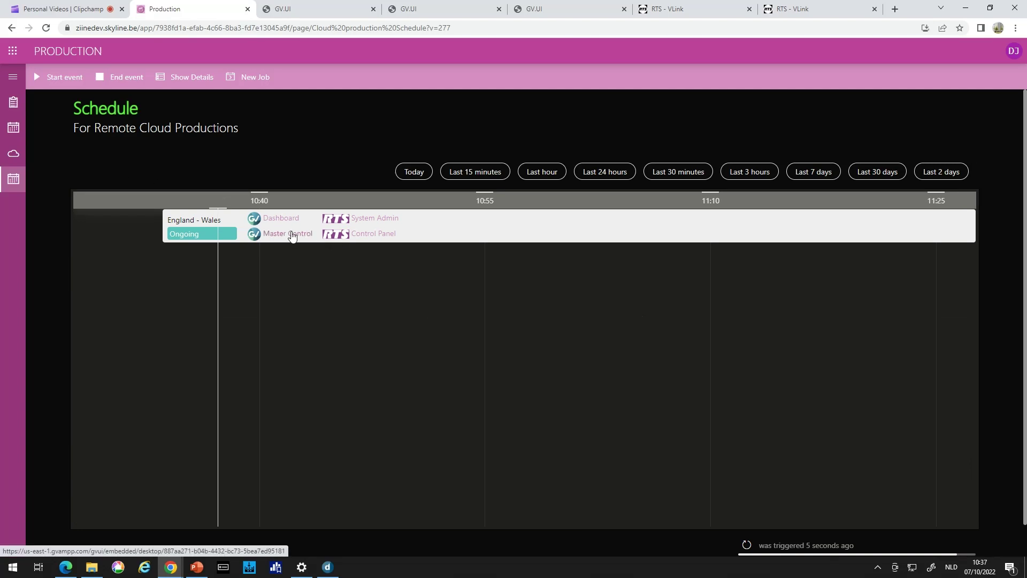
click(428, 229)
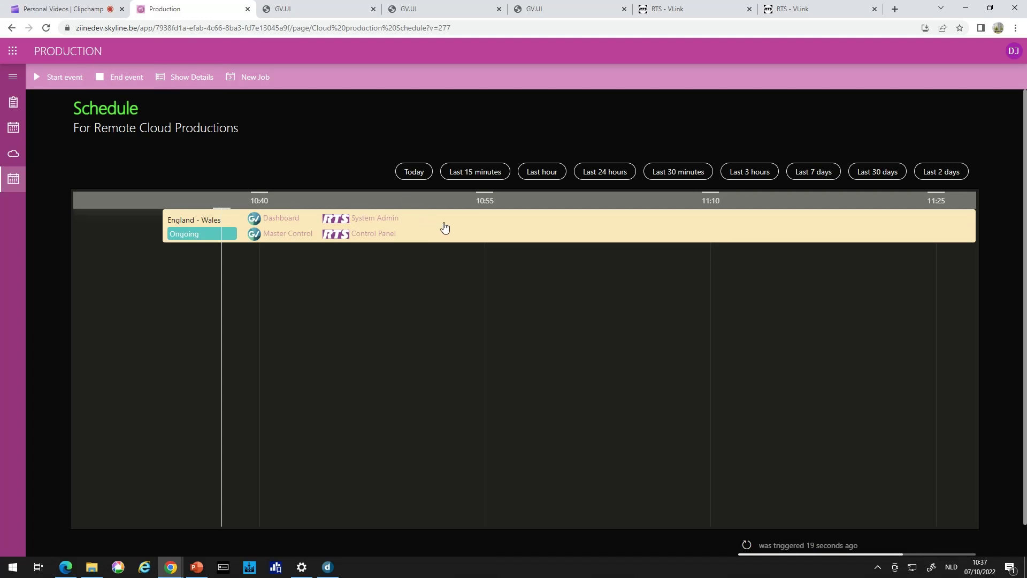
click(127, 78)
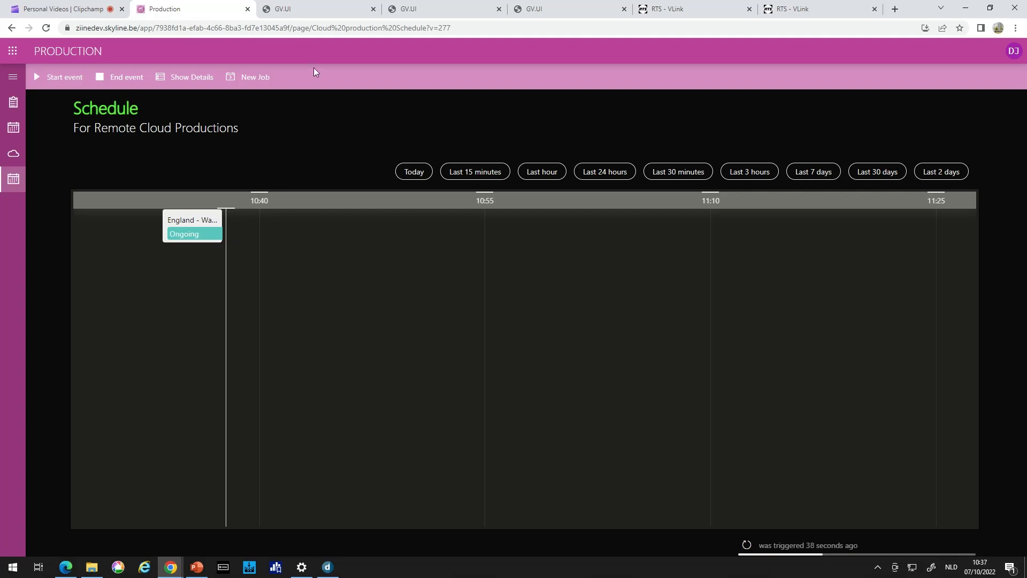
Check the workloads and virtual crosspoints in the Grass Valley Resource Manager, along with the job's Master Control page
click(428, 9)
key(ctrl+minus)
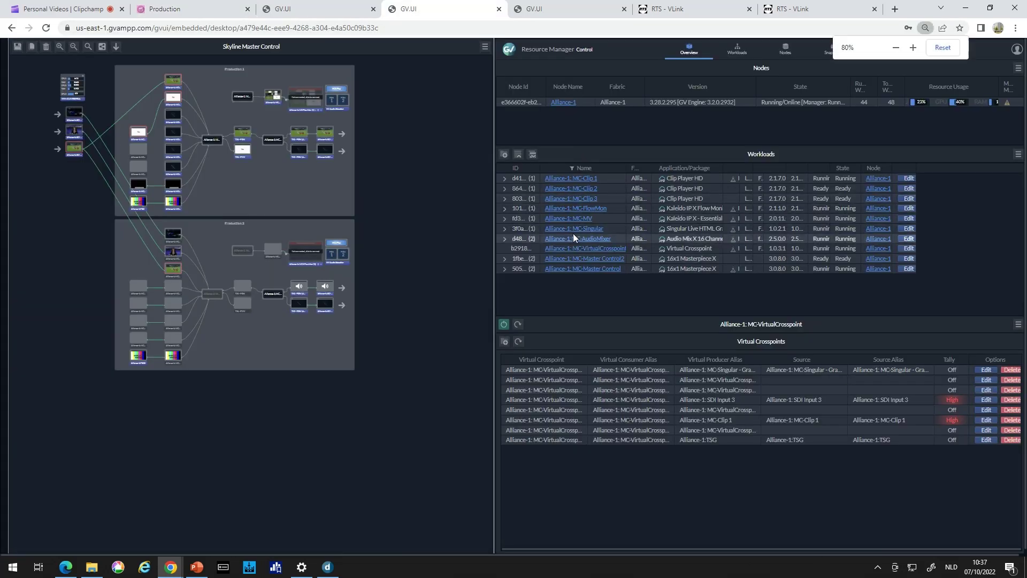
key(ctrl+plus)
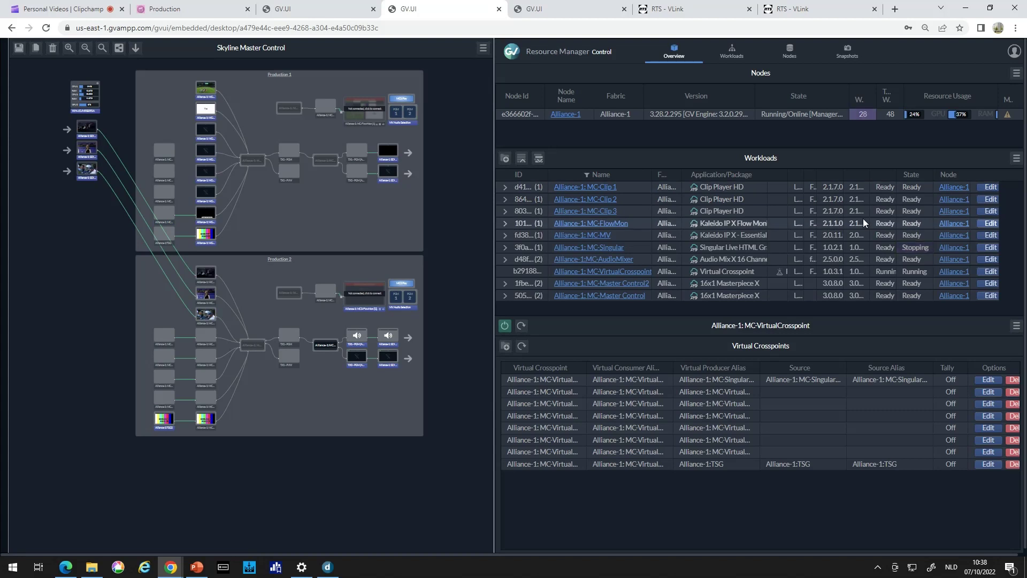
click(289, 10)
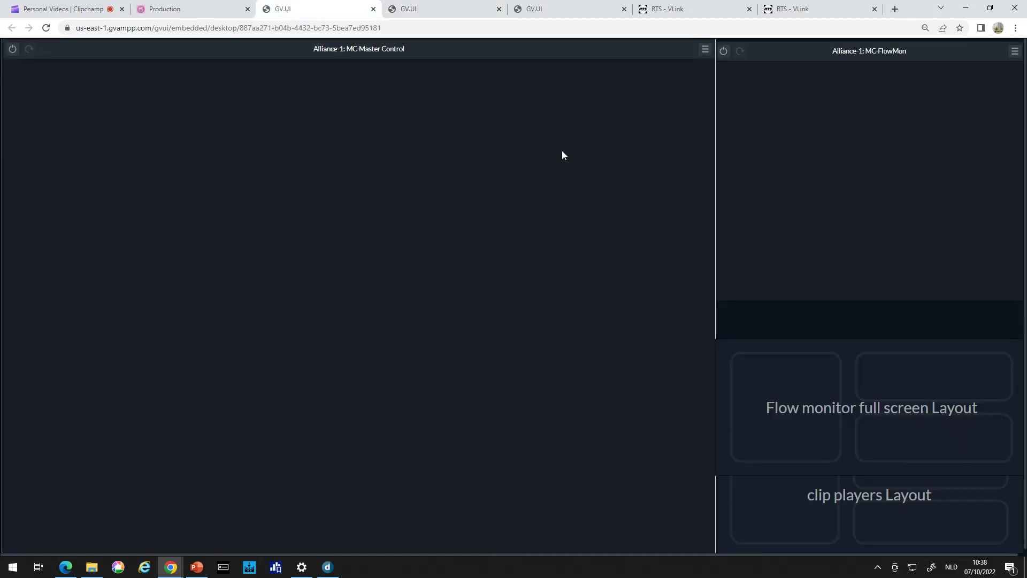
click(528, 8)
Refresh the RTS VLink control panel's selectors and check the England - Wales job's status in the production schedule
click(700, 9)
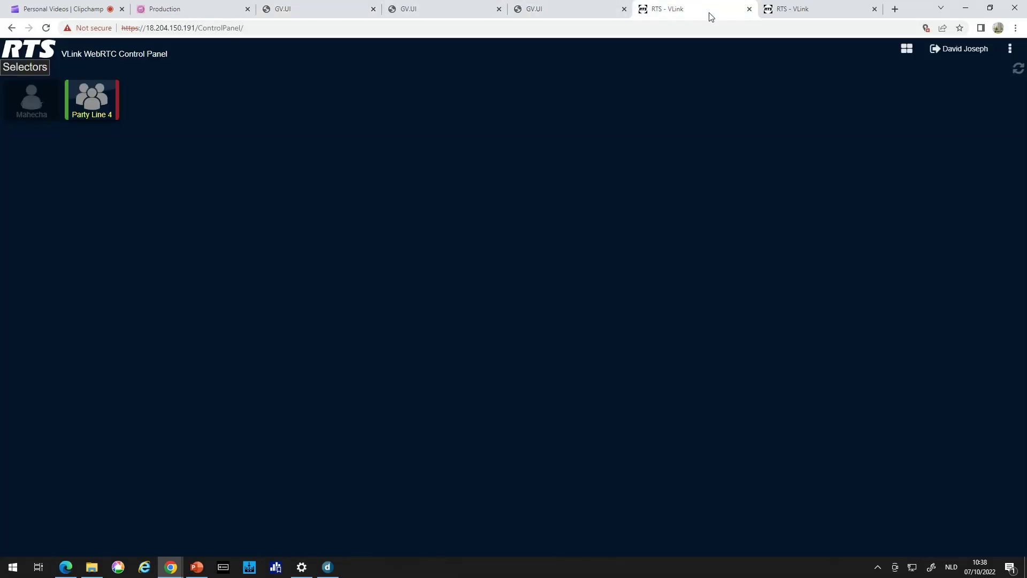
click(1017, 70)
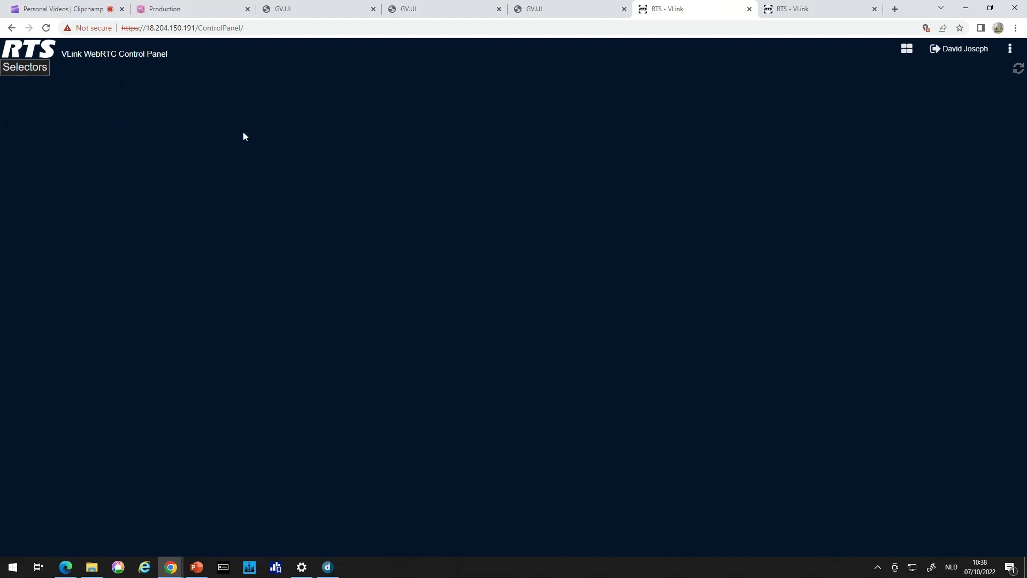
click(202, 10)
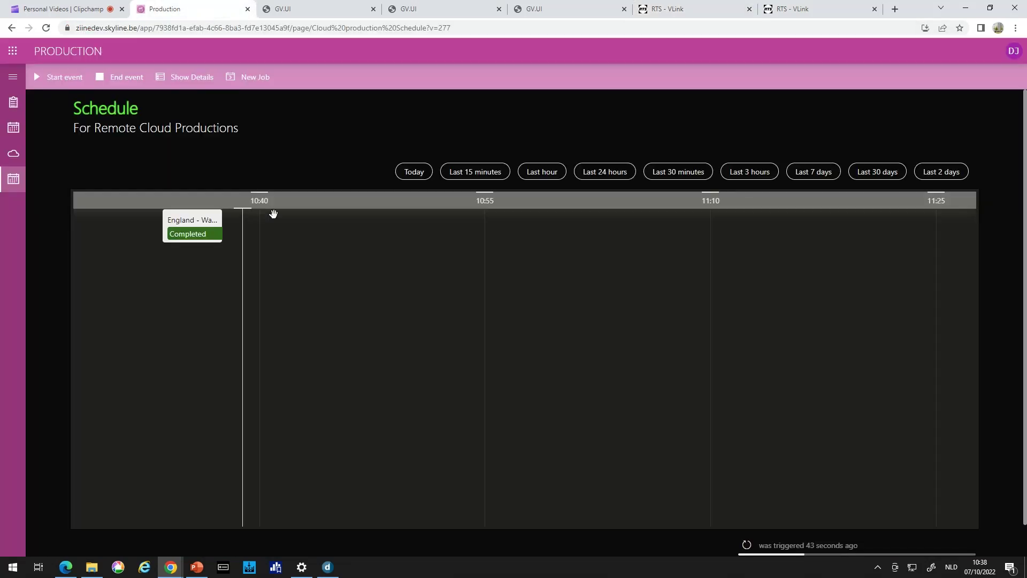